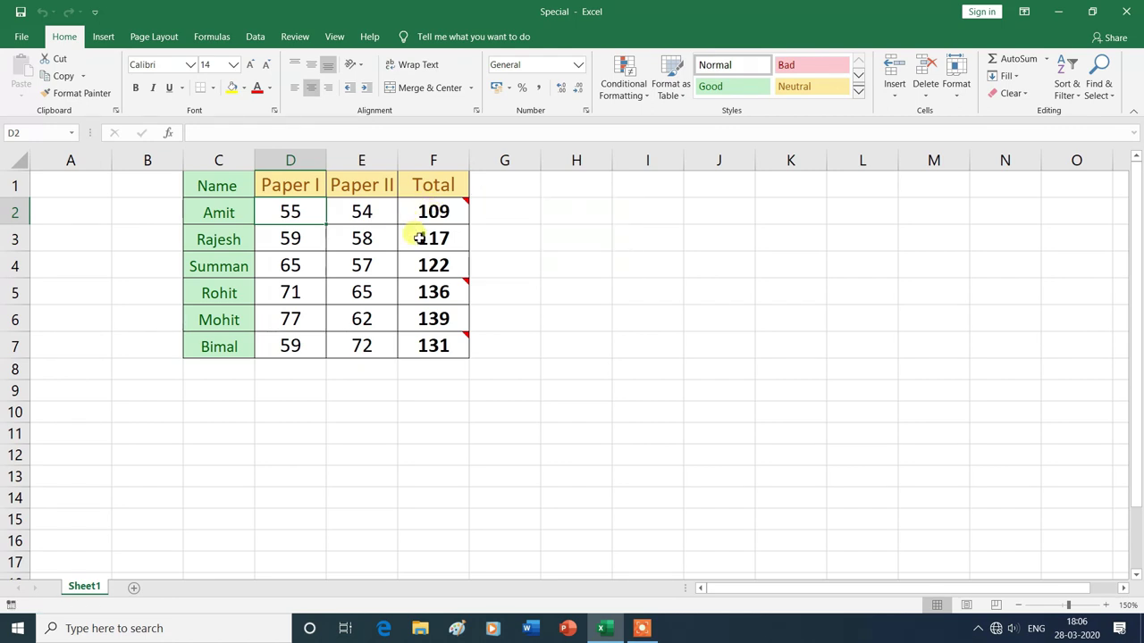
# Check a Total cell's formula, then select and copy the marks table C1:F7.
pyautogui.click(418, 237)
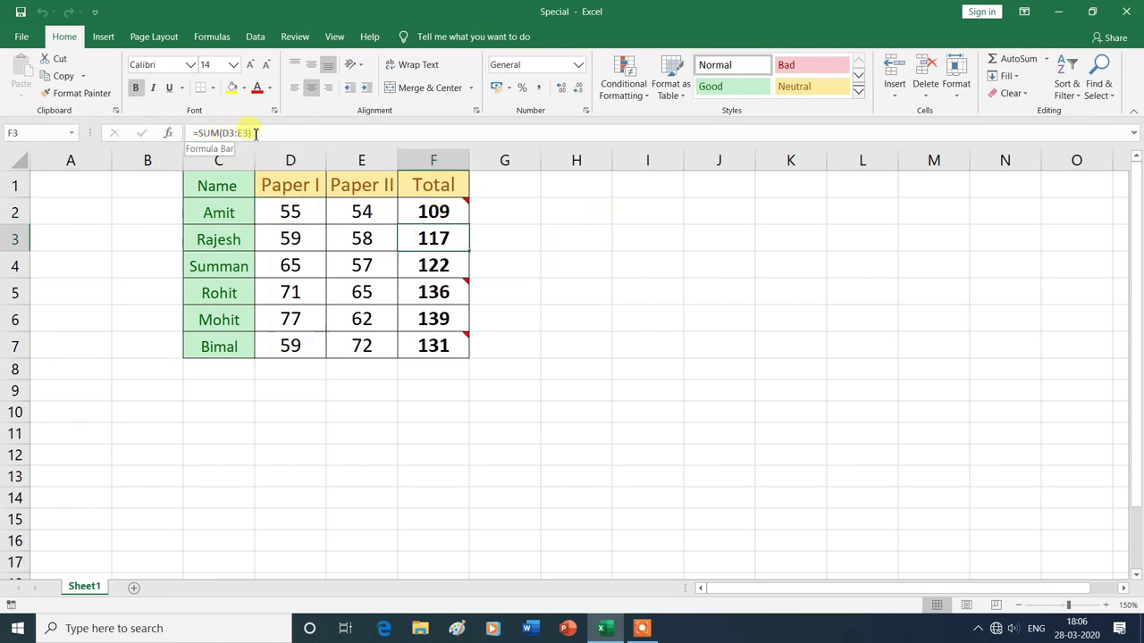
pyautogui.click(512, 295)
pyautogui.click(248, 398)
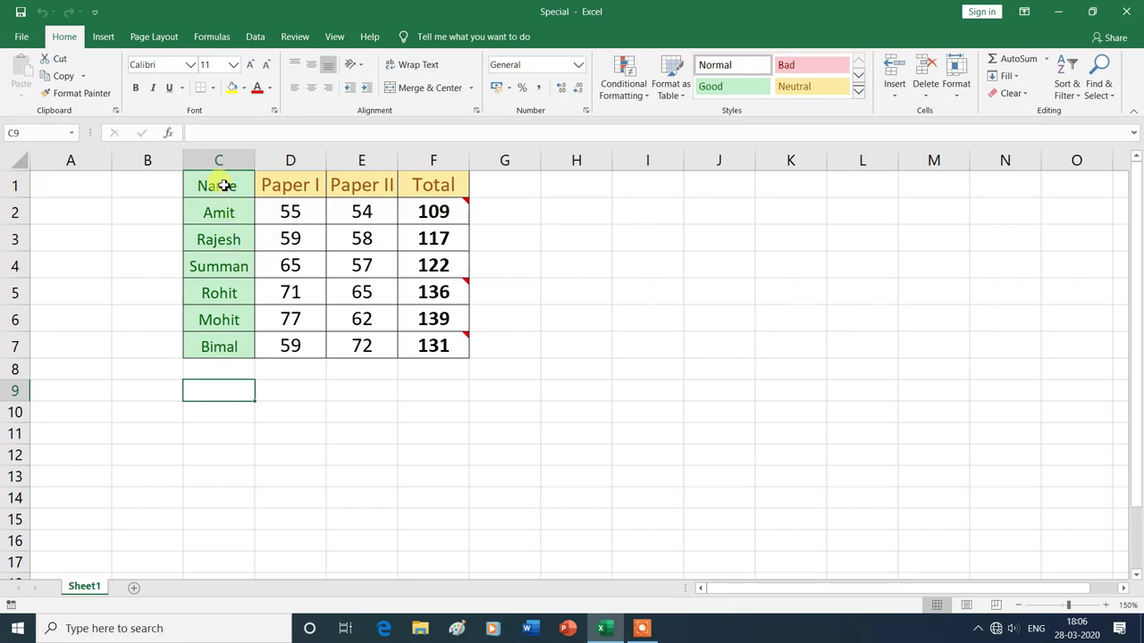
pyautogui.moveTo(219, 185); pyautogui.dragTo(422, 345)
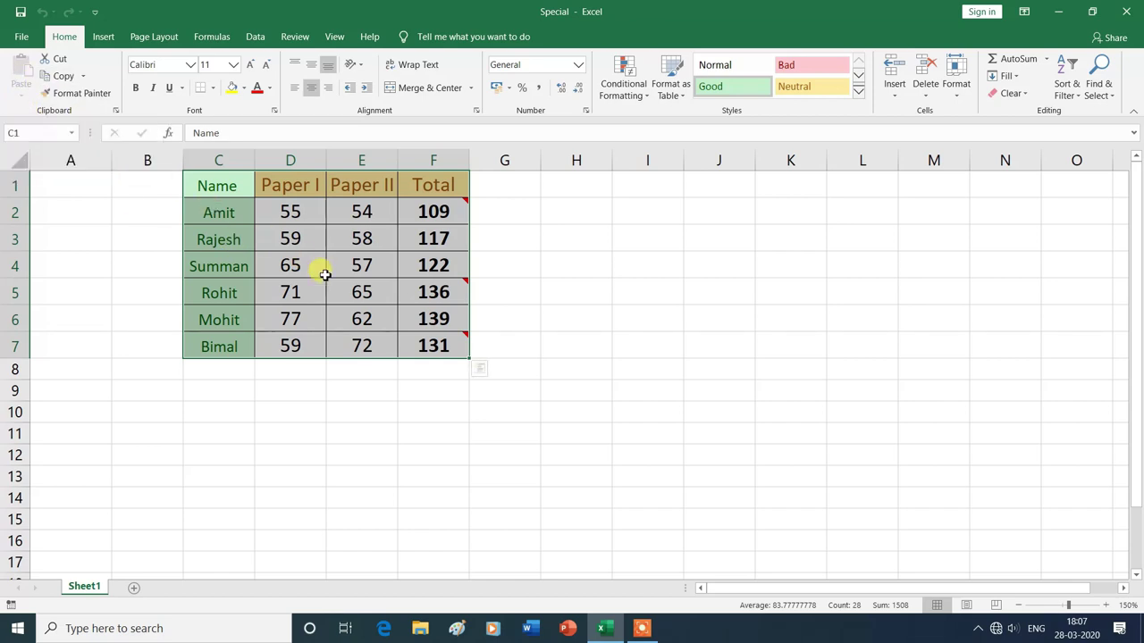
pyautogui.hotkey('ctrl', 'c')
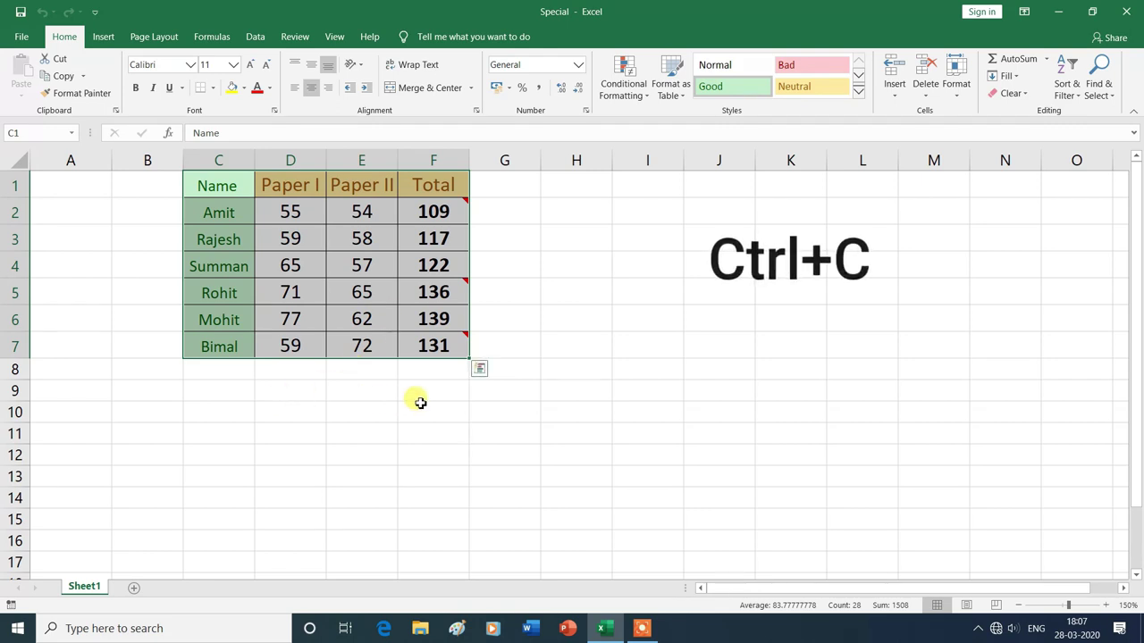
pyautogui.click(64, 80)
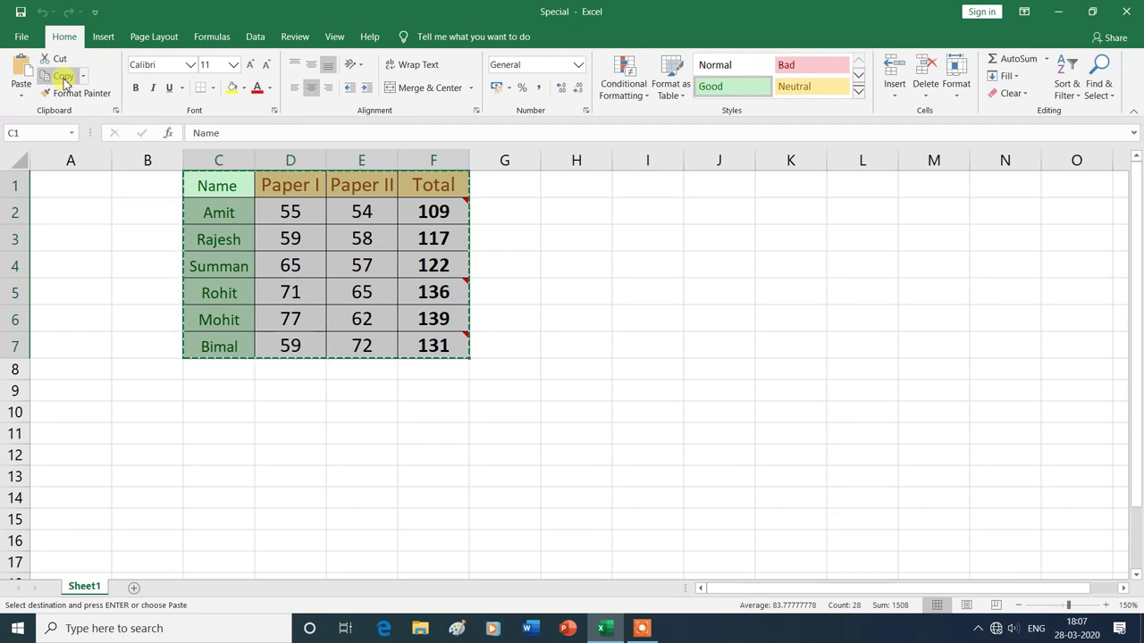
# Open Paste Special, close it without pasting, and select C9 as the destination.
pyautogui.click(25, 101)
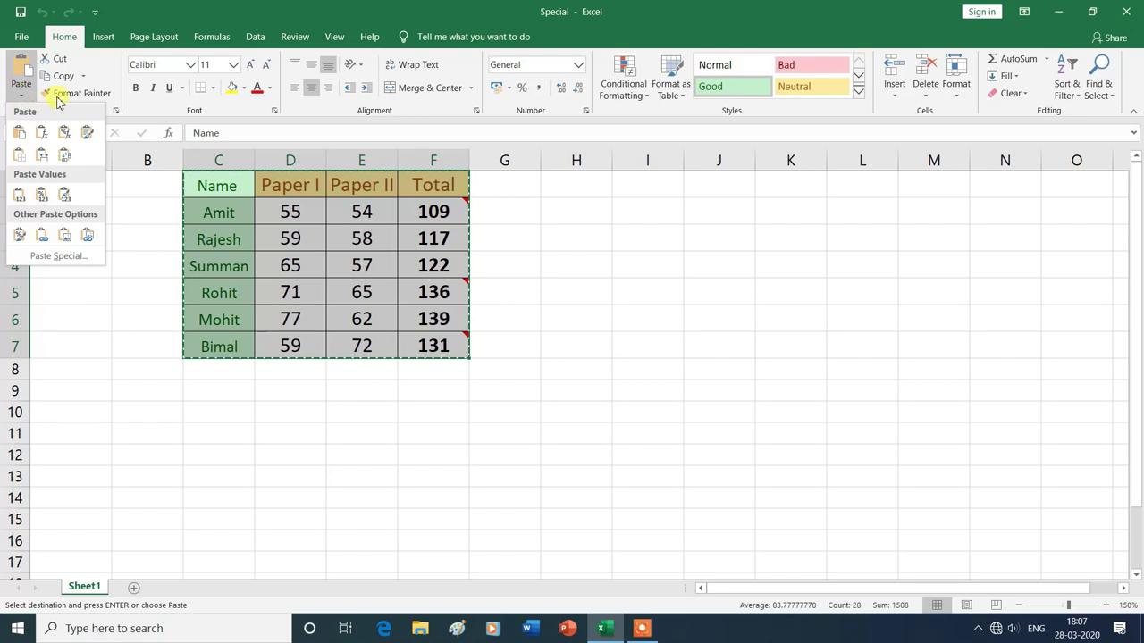
pyautogui.click(47, 259)
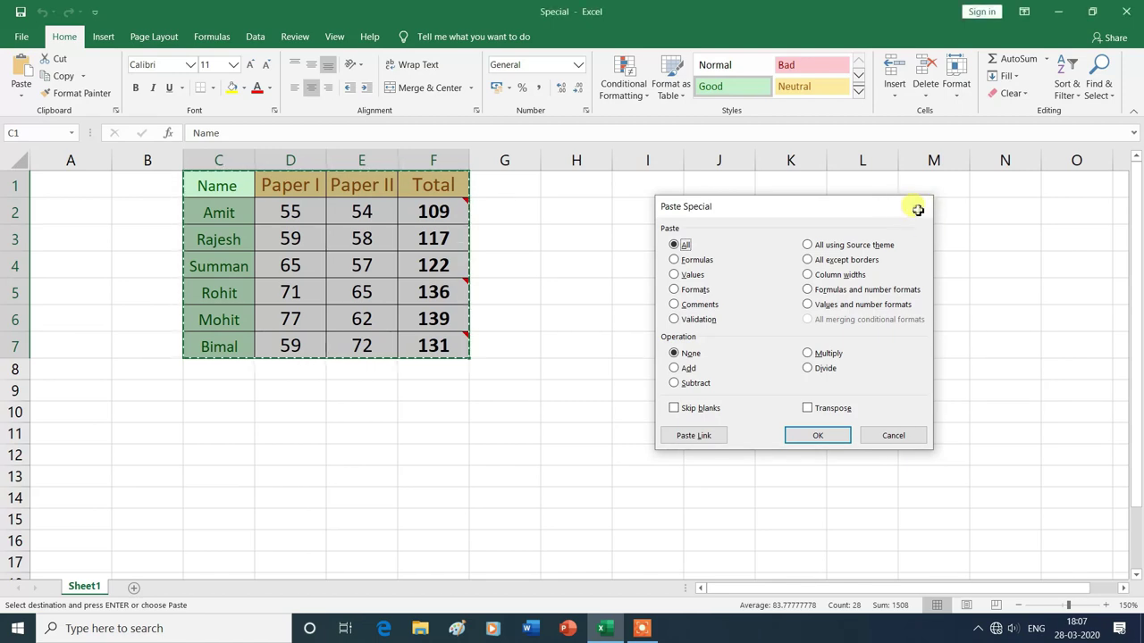
pyautogui.click(915, 209)
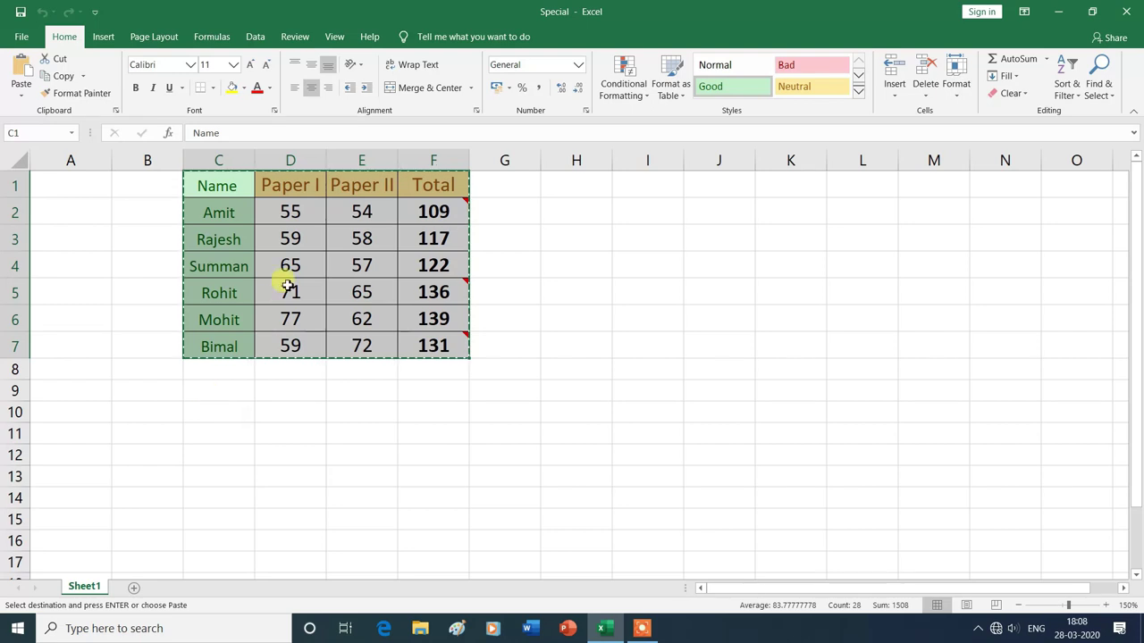
pyautogui.click(210, 393)
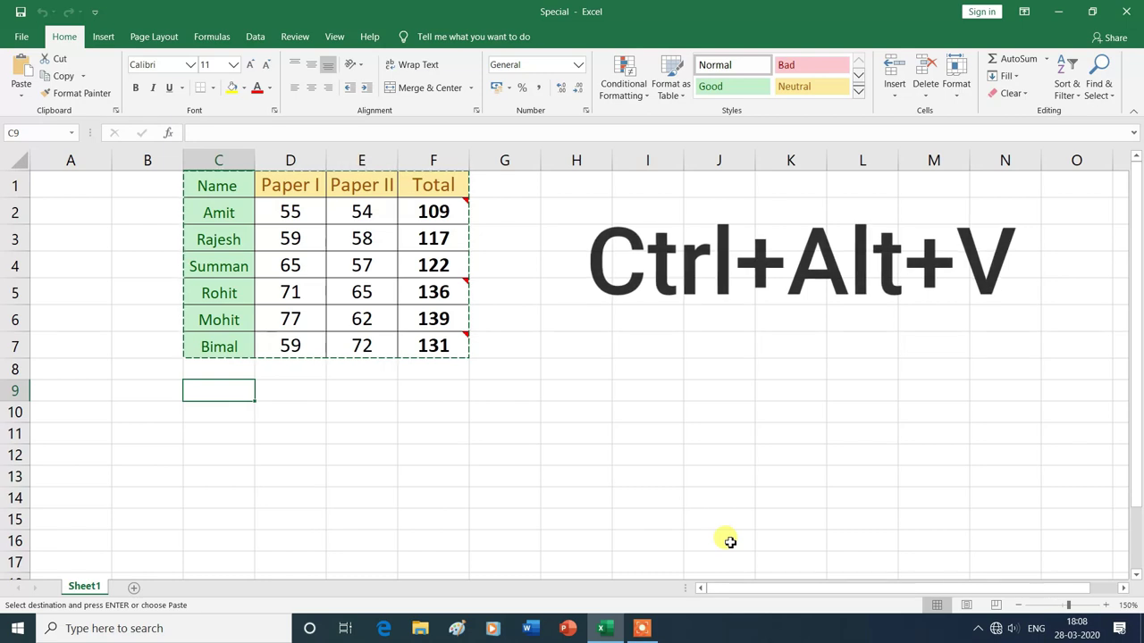
pyautogui.hotkey('ctrl', 'alt', 'v')
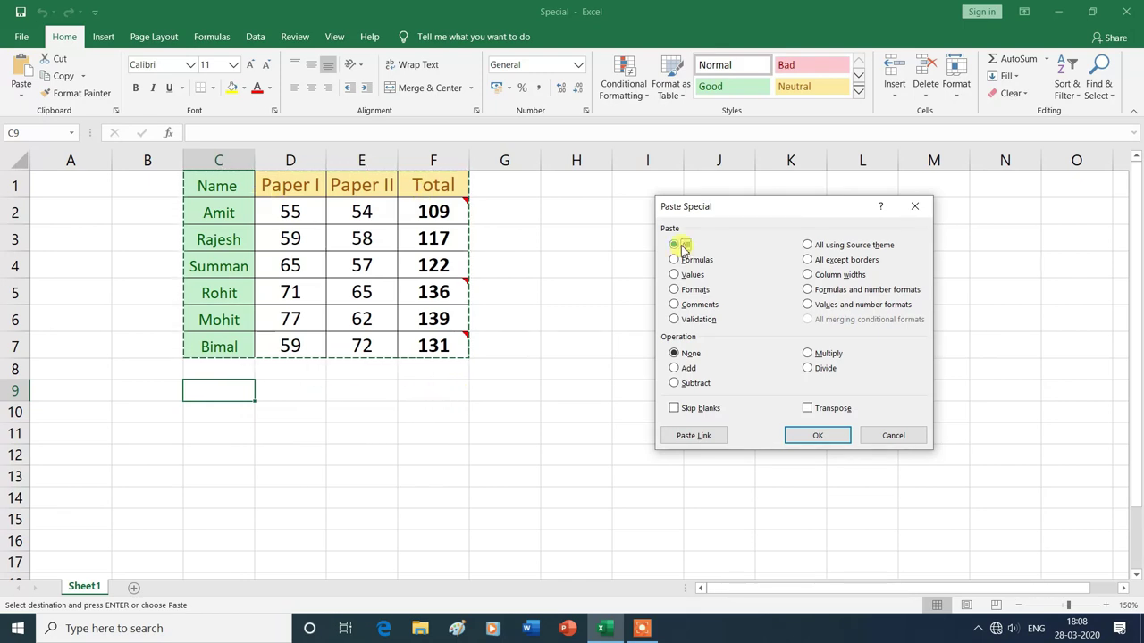
pyautogui.click(820, 441)
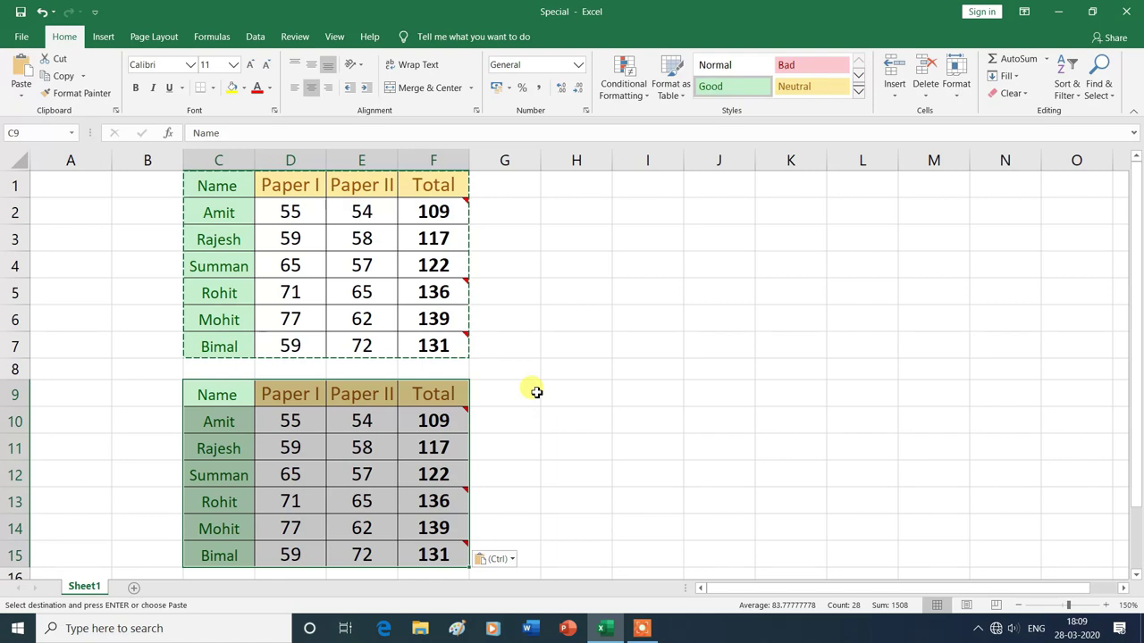
pyautogui.hotkey('ctrl', 'z')
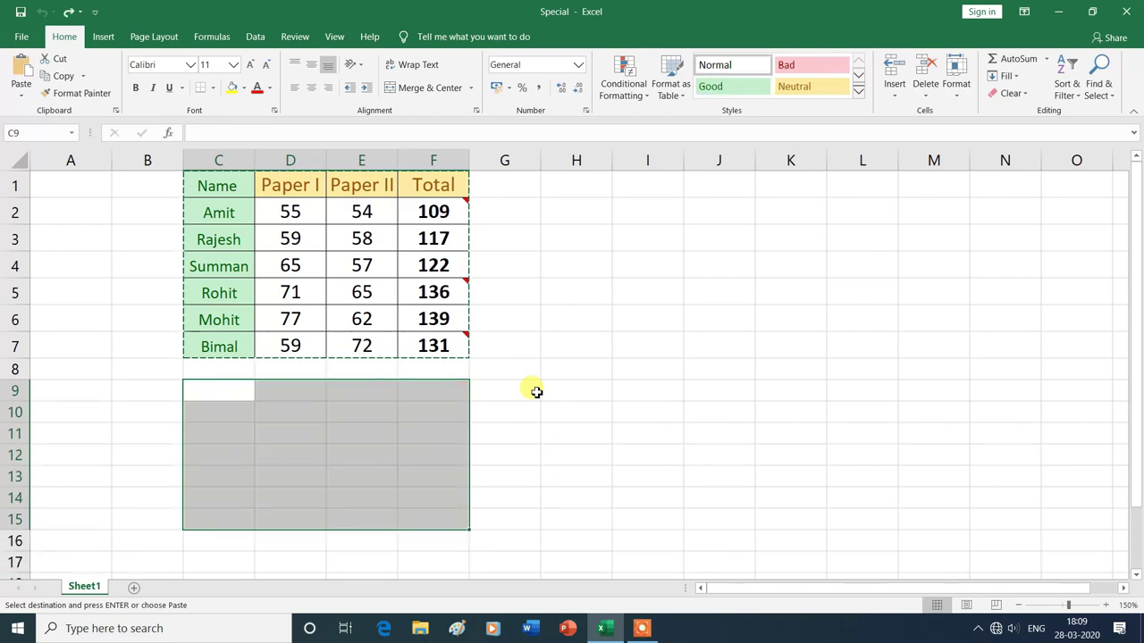
# Clear the selection and copy the marks table C1:F7 again.
pyautogui.click(220, 394)
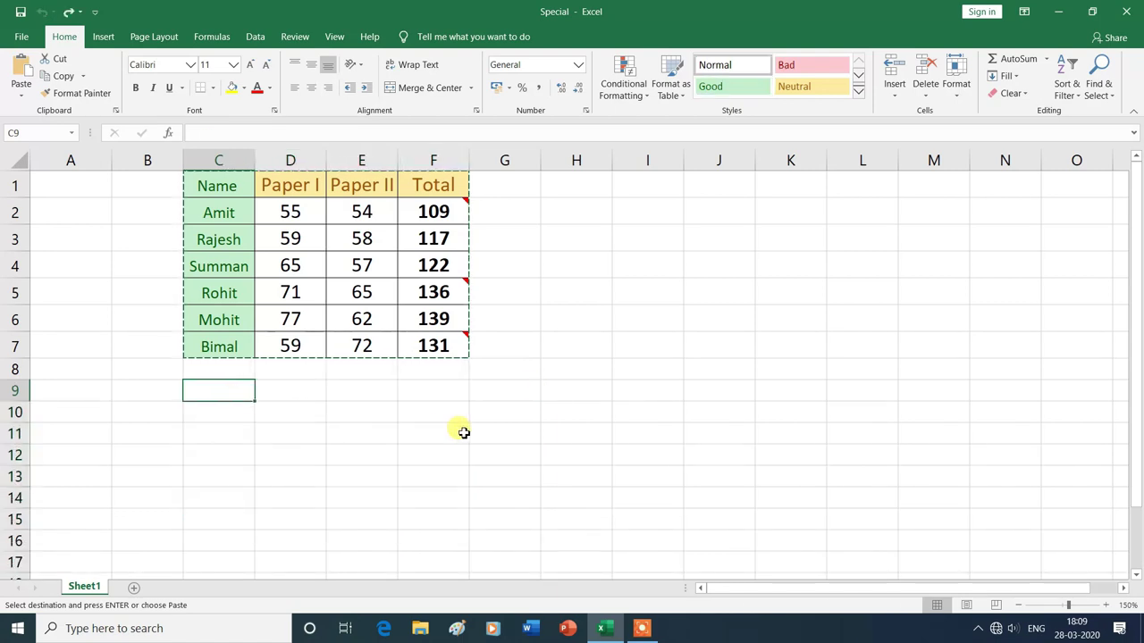
pyautogui.click(567, 394)
pyautogui.doubleClick(567, 394)
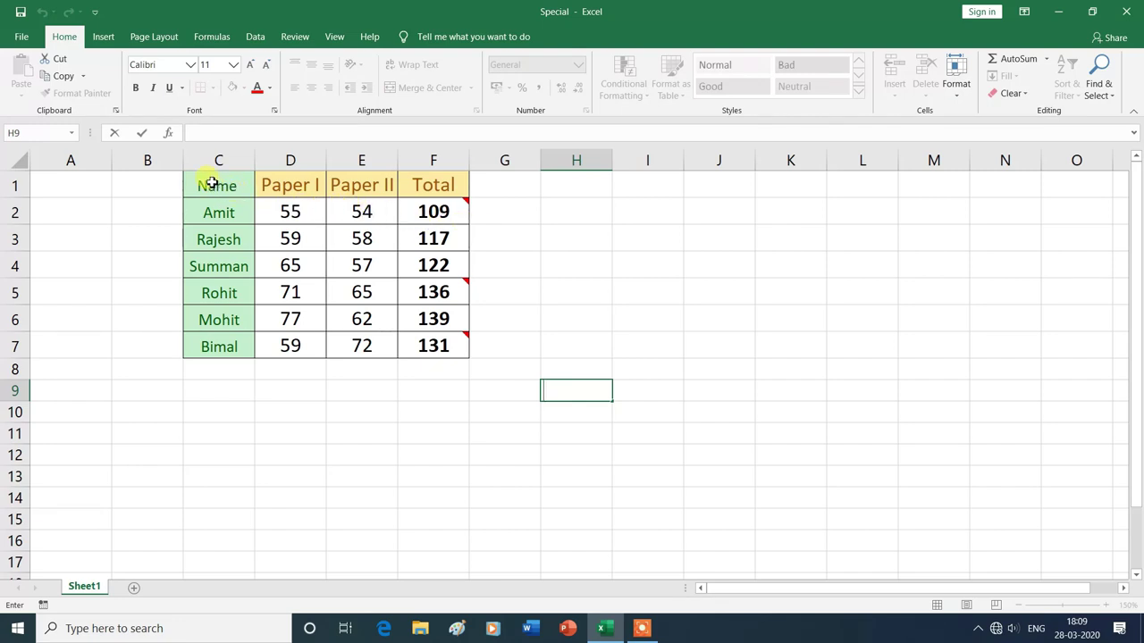
pyautogui.moveTo(212, 183); pyautogui.dragTo(413, 337)
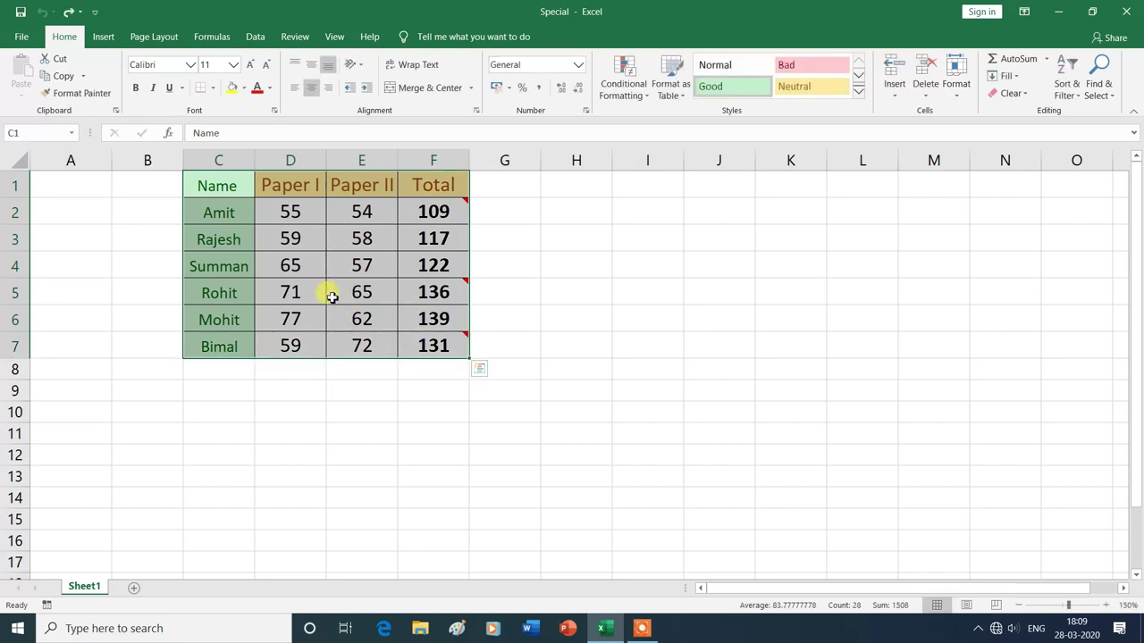
pyautogui.click(67, 79)
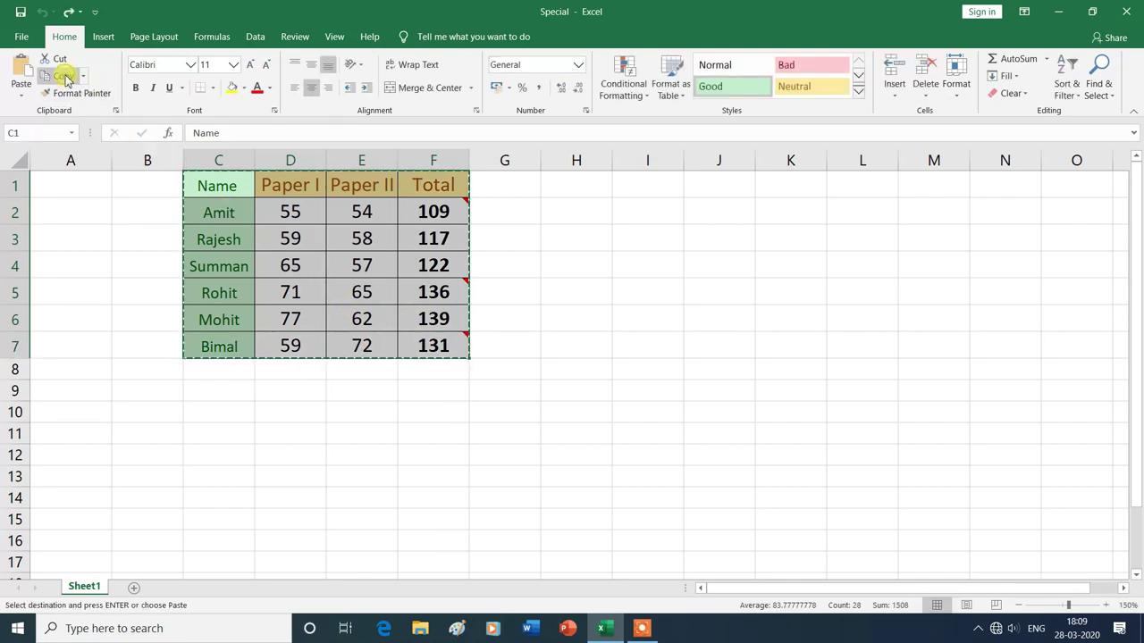
# Select C9 and bring up the Paste Special dialog.
pyautogui.click(221, 396)
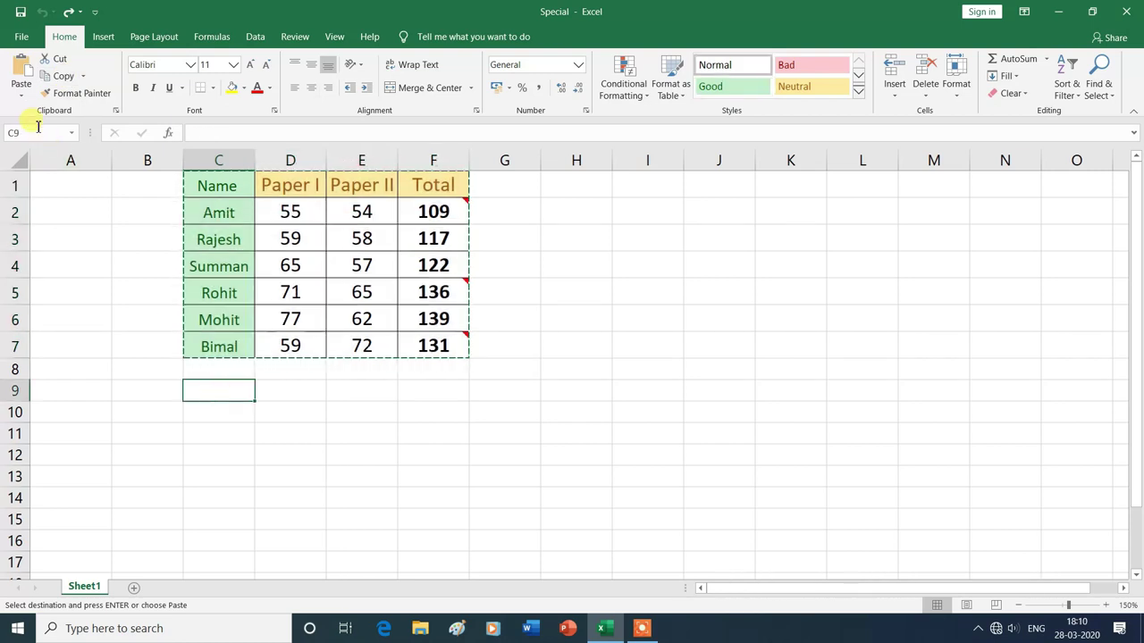
pyautogui.click(24, 95)
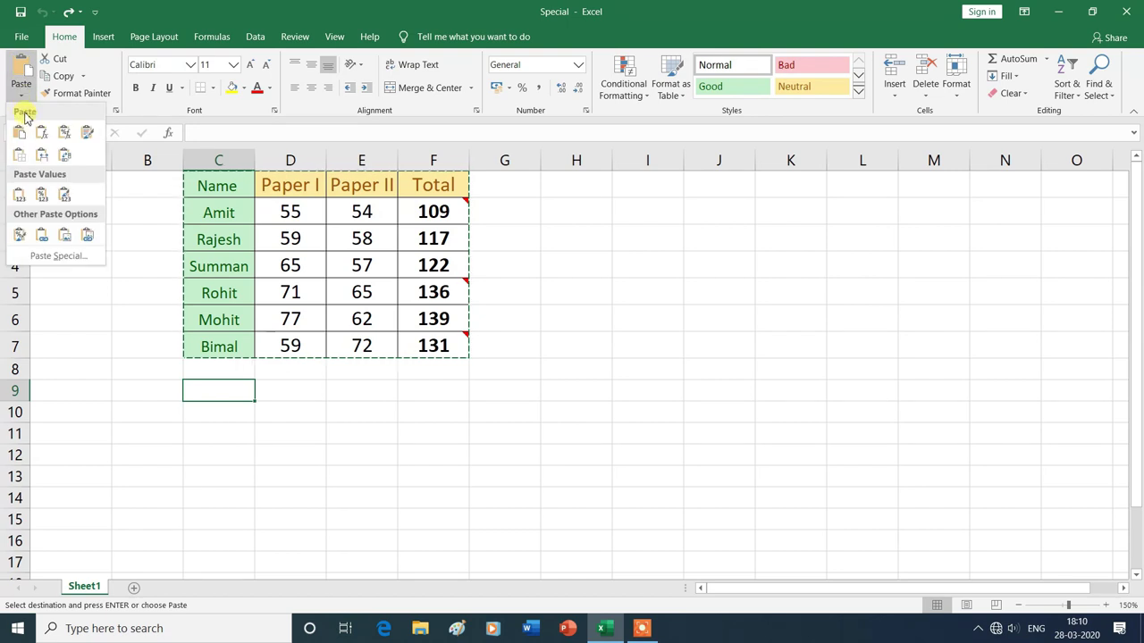
pyautogui.click(64, 261)
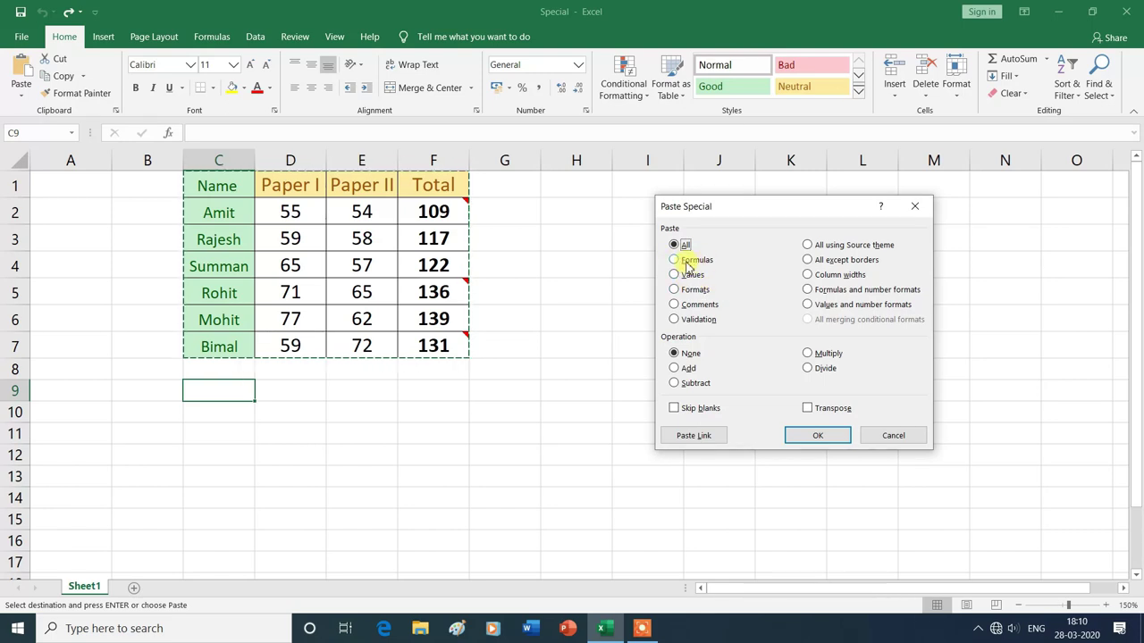
# Paste the table into C9:F15 using the Formulas-only Paste Special option.
pyautogui.click(675, 260)
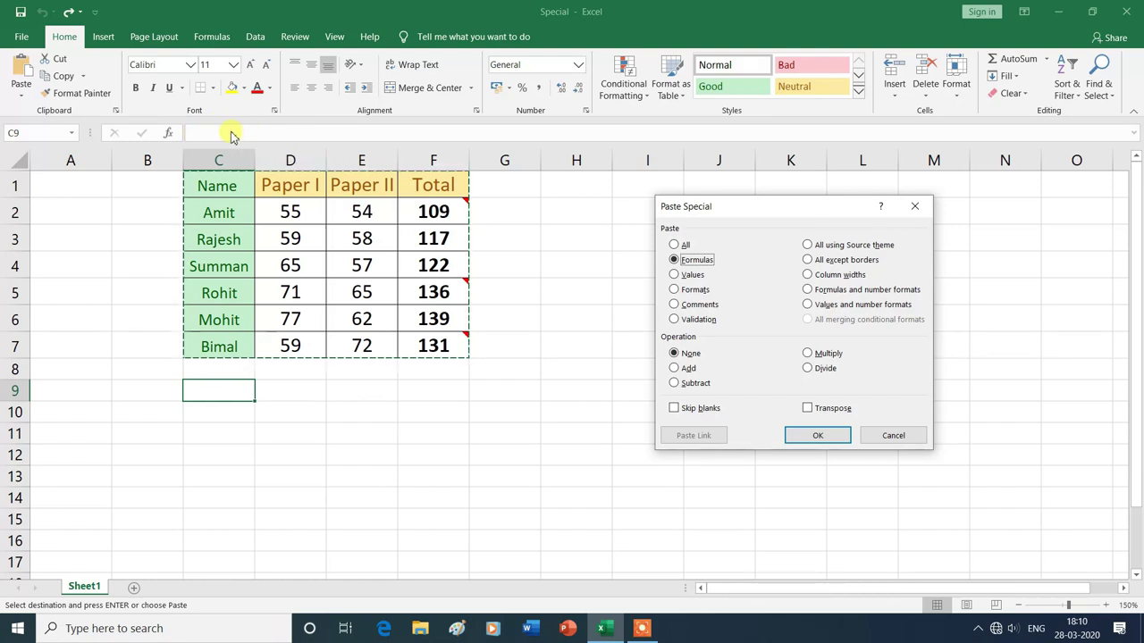
pyautogui.click(818, 436)
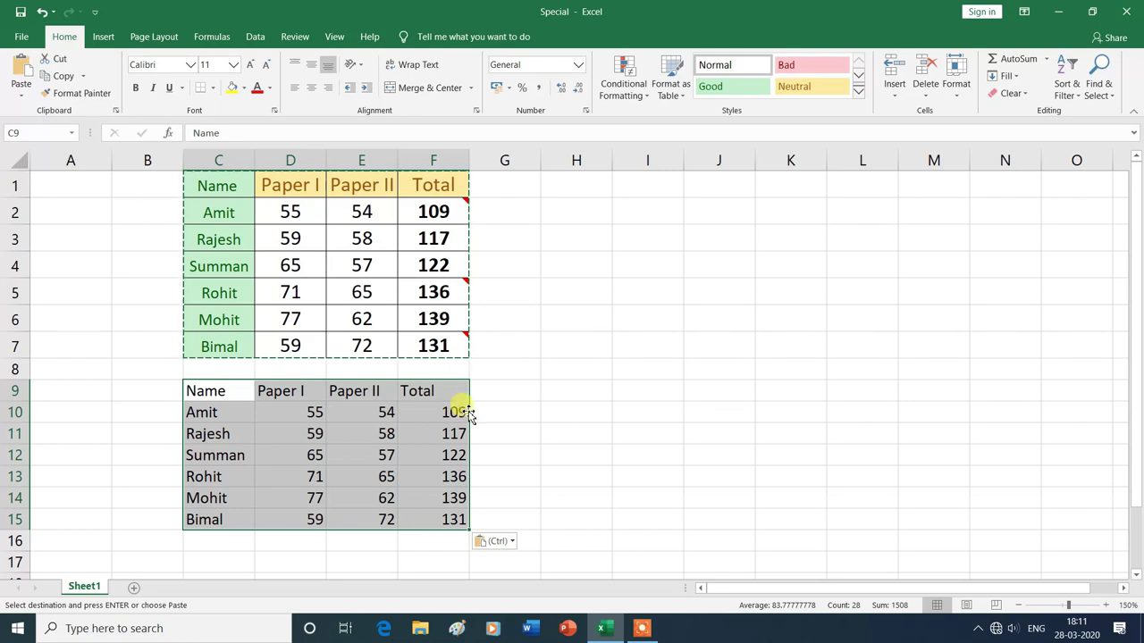
# Check the SUM formula in F10 and the marks in D10 and E10, then undo the paste.
pyautogui.click(506, 410)
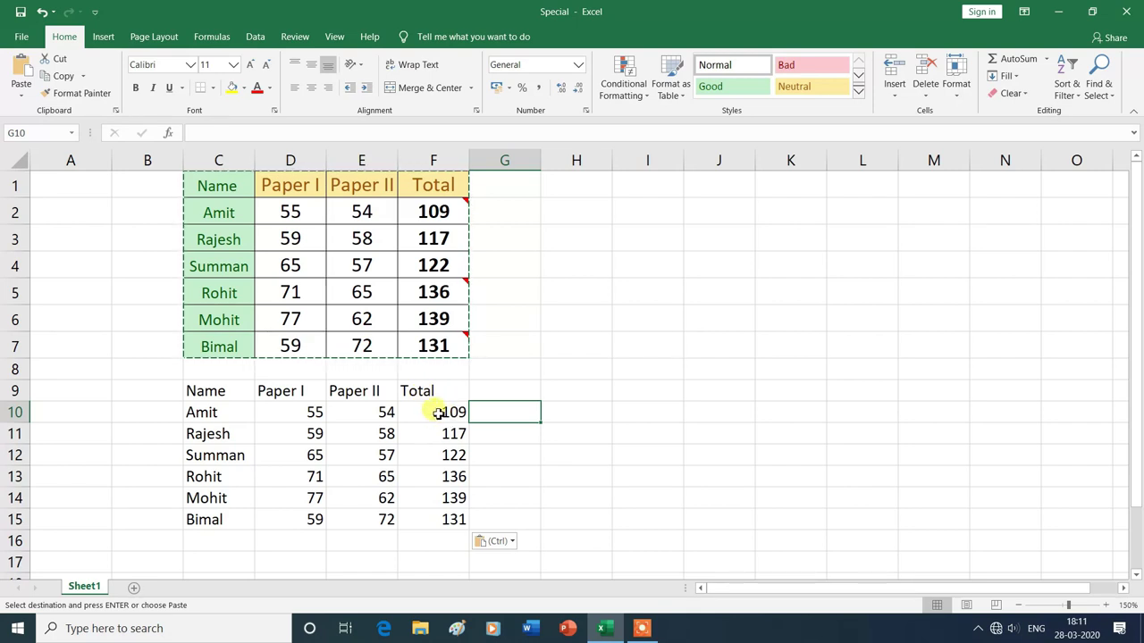
pyautogui.click(437, 412)
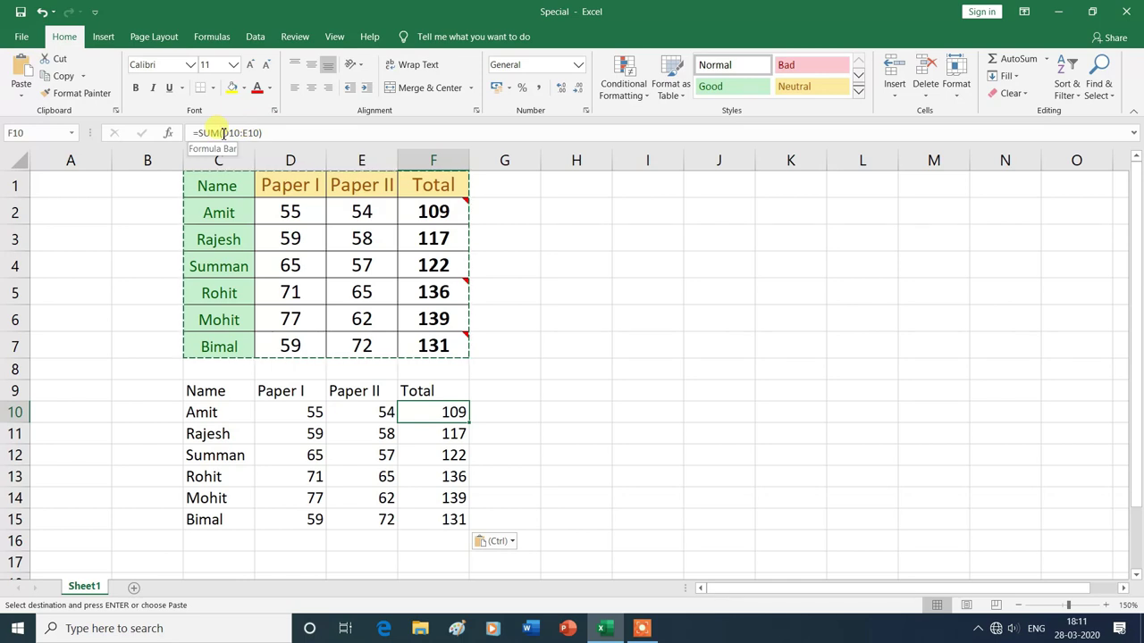
pyautogui.click(370, 408)
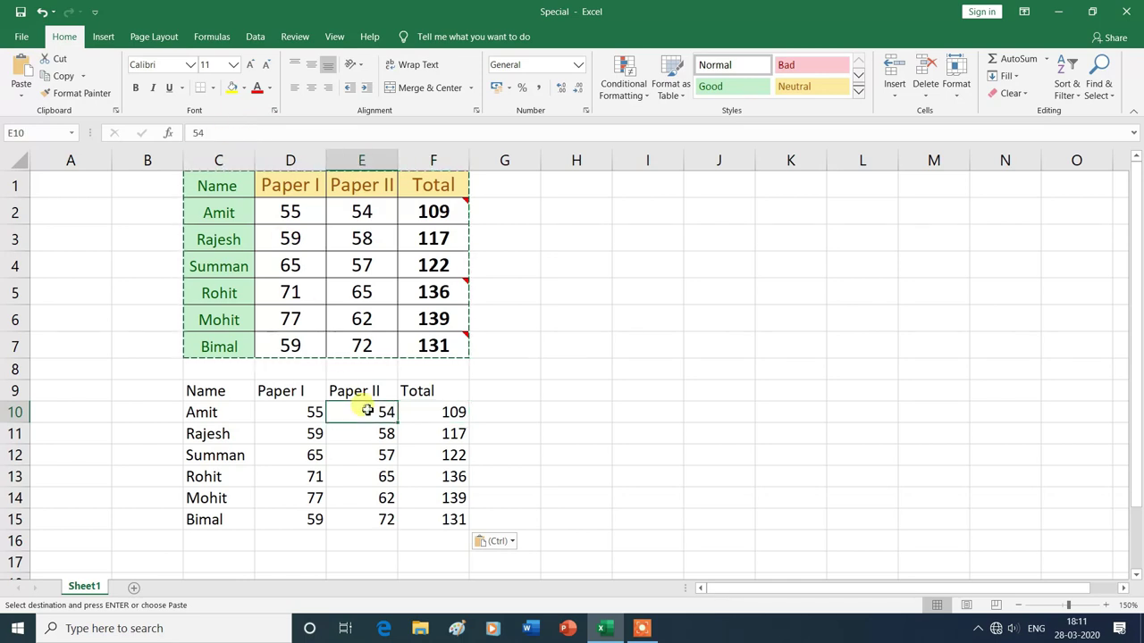
pyautogui.click(315, 412)
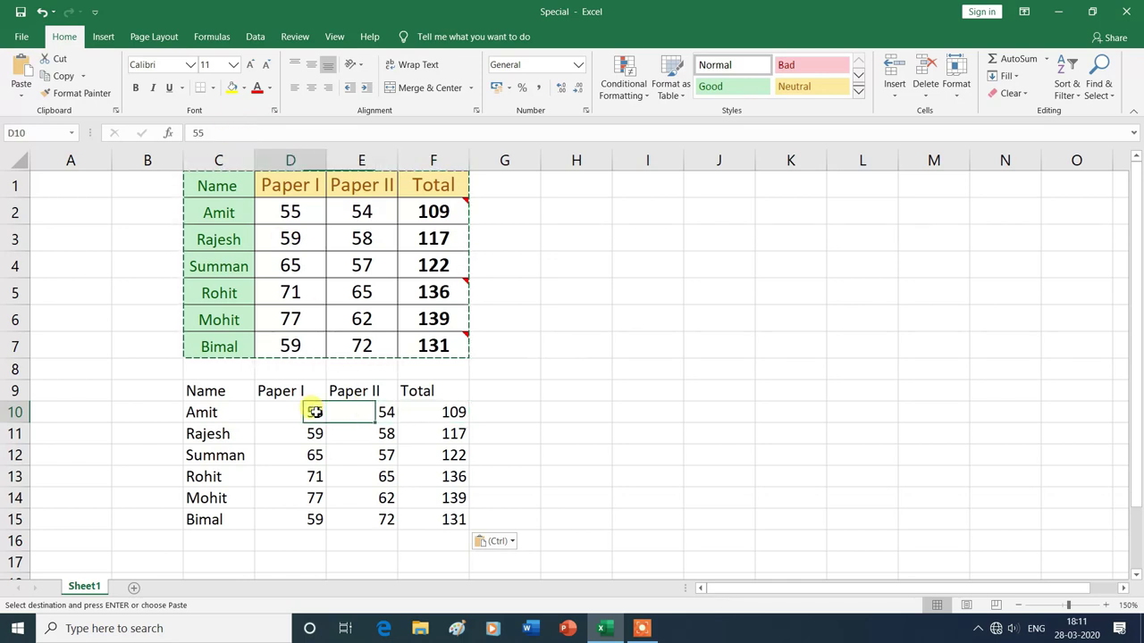
pyautogui.click(452, 414)
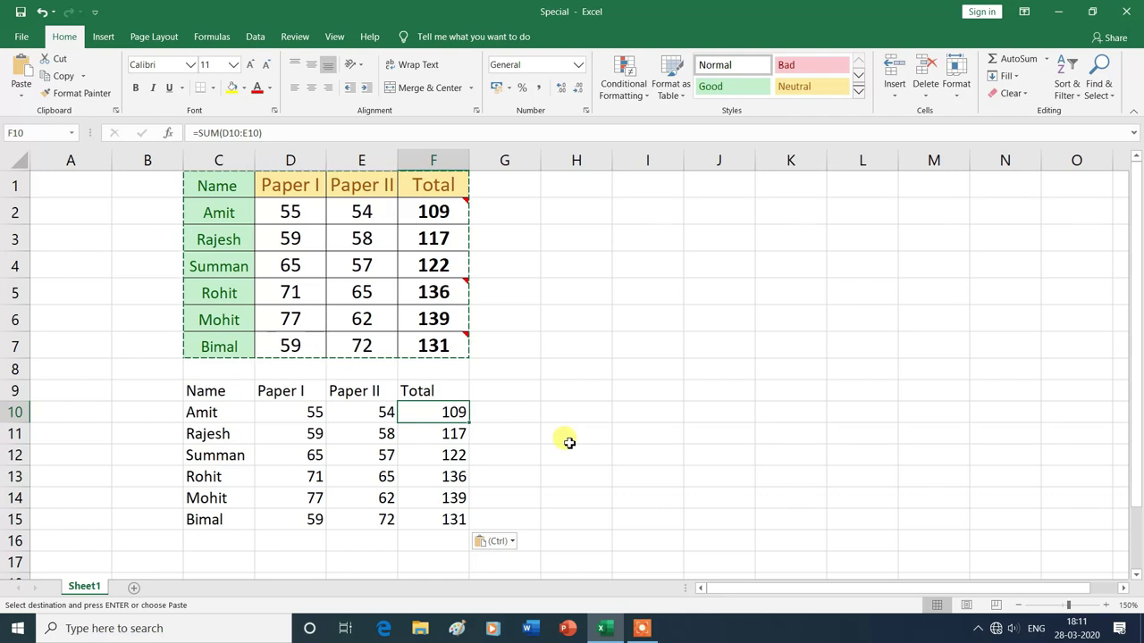
pyautogui.hotkey('ctrl', 'z')
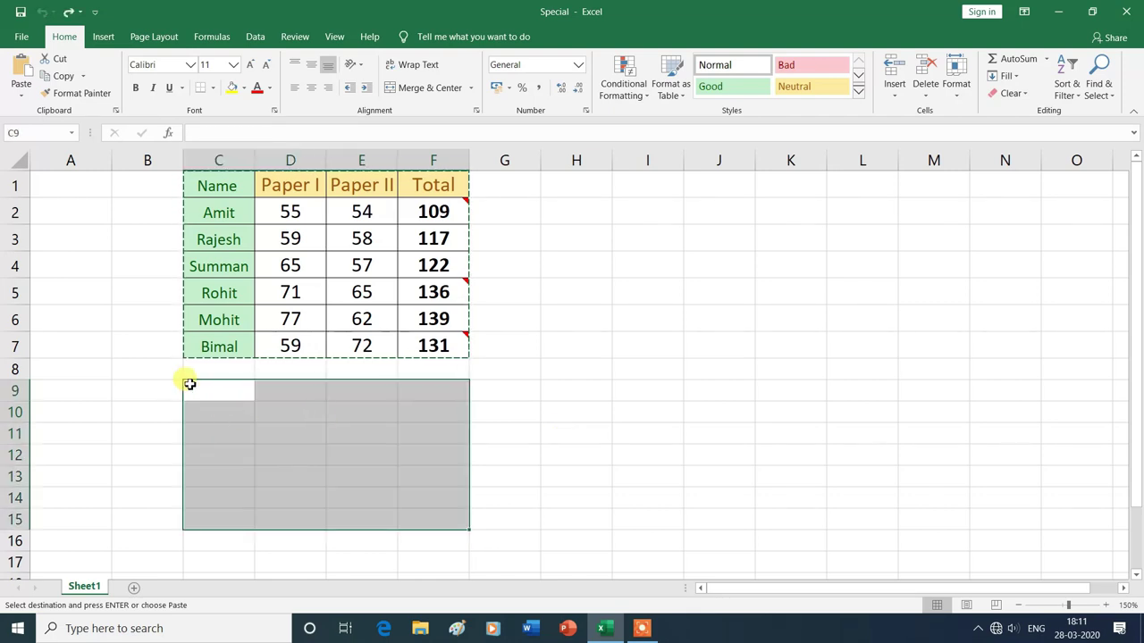
pyautogui.click(198, 387)
pyautogui.click(198, 388)
pyautogui.click(382, 412)
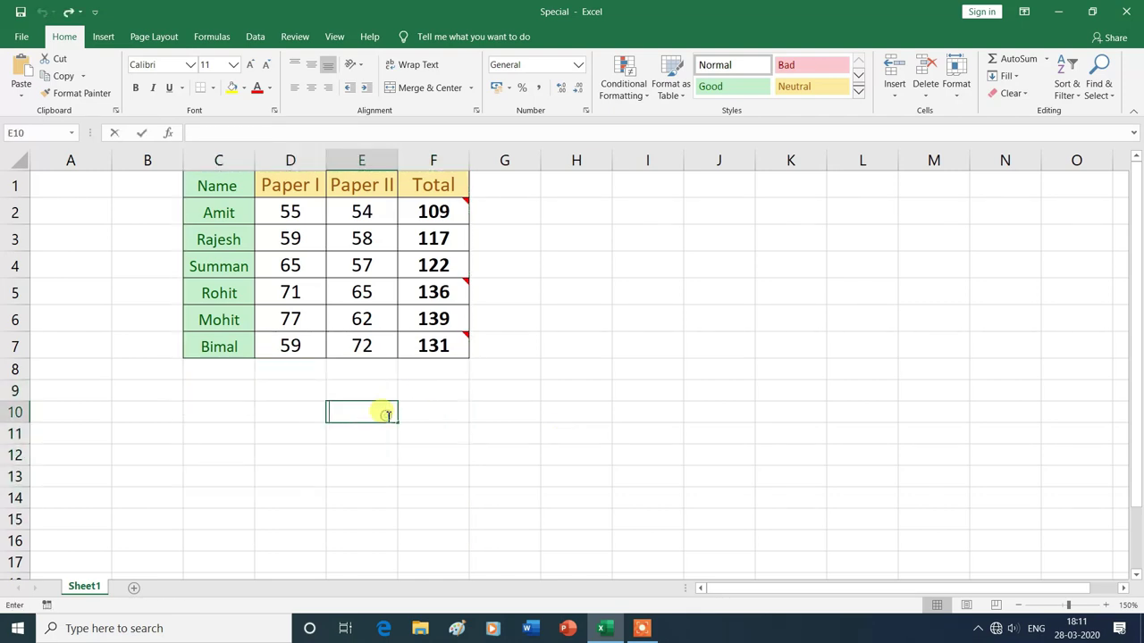
pyautogui.doubleClick(389, 415)
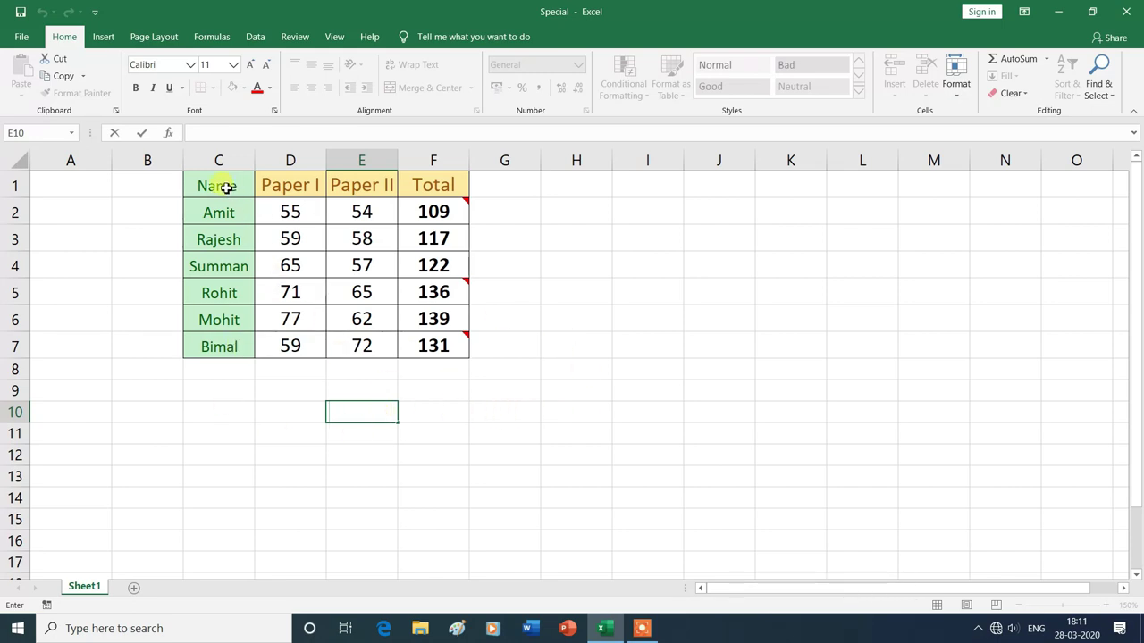
pyautogui.moveTo(228, 186); pyautogui.dragTo(410, 345)
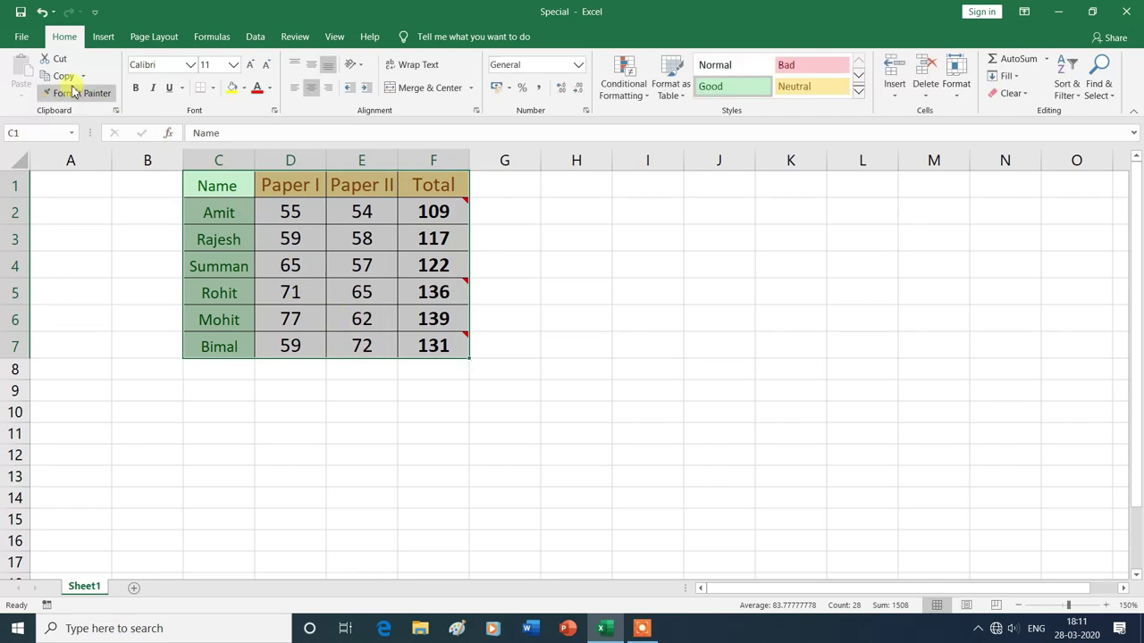
pyautogui.click(65, 76)
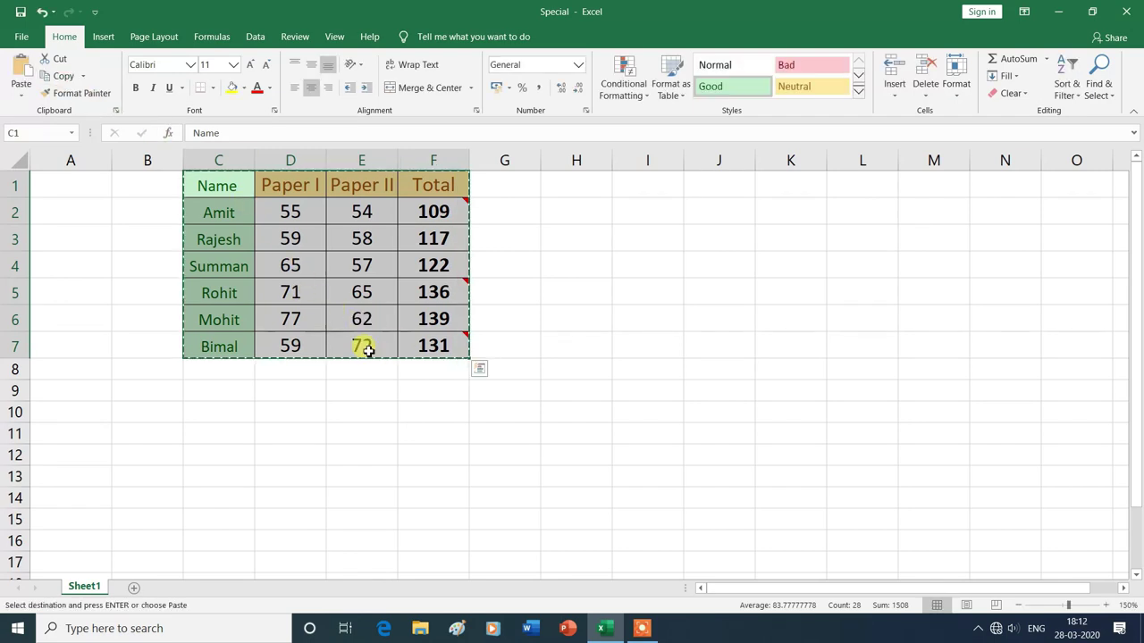
pyautogui.click(220, 392)
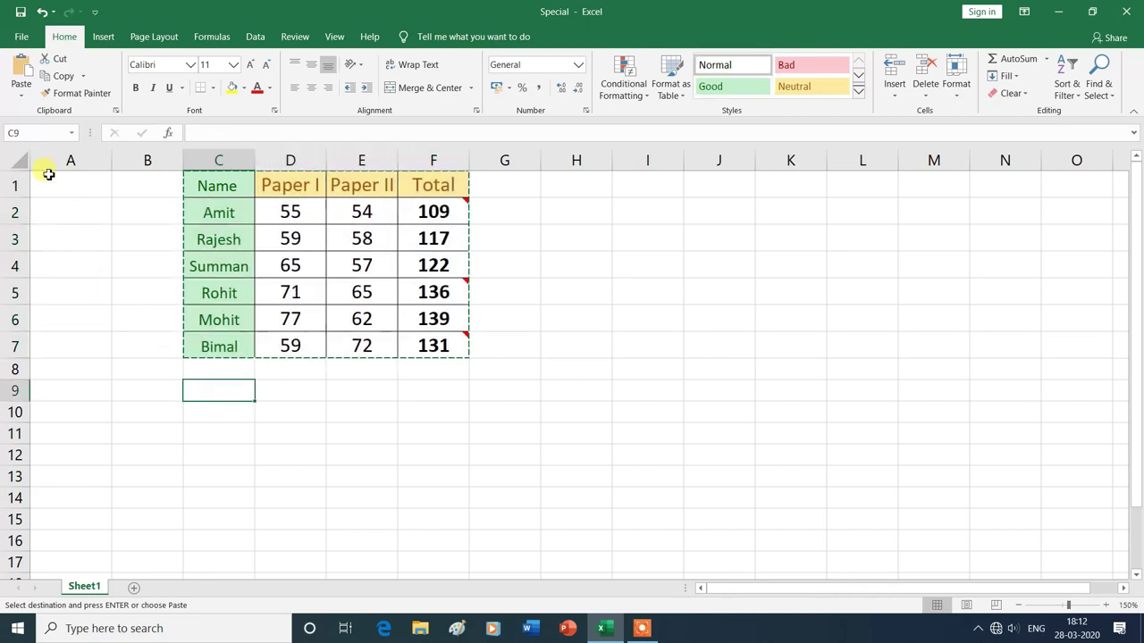
pyautogui.click(22, 97)
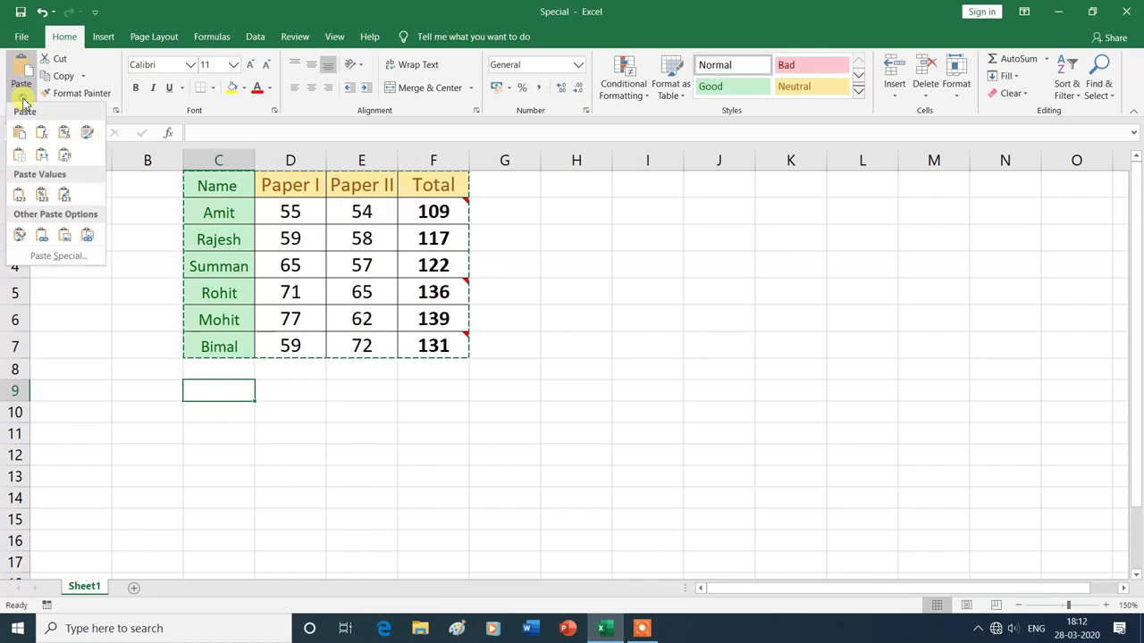
pyautogui.click(56, 256)
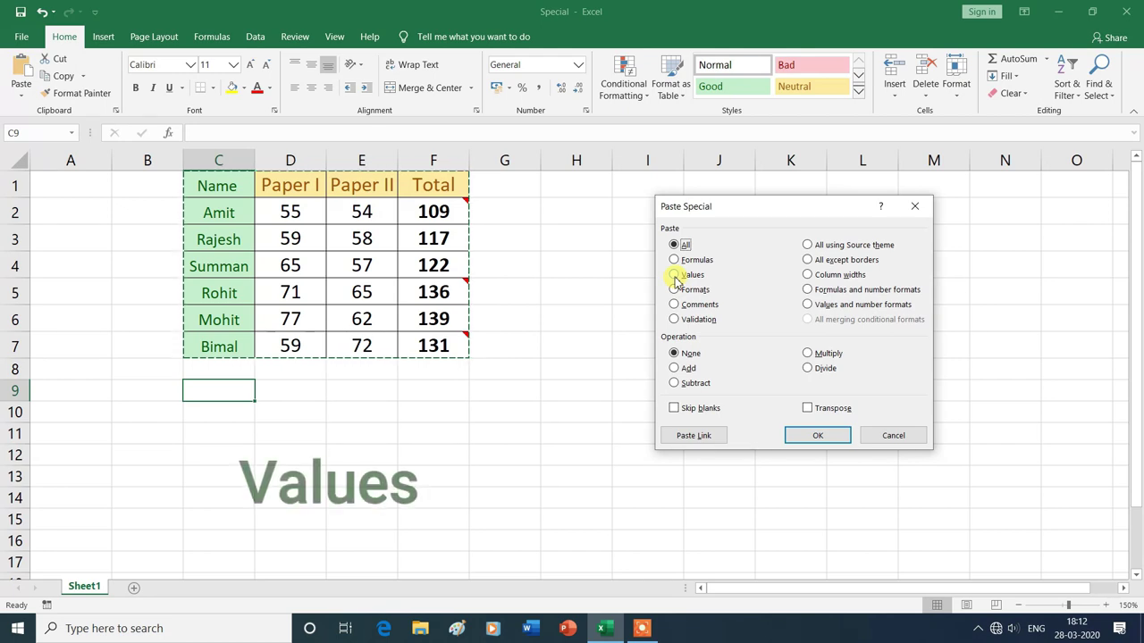
pyautogui.click(676, 276)
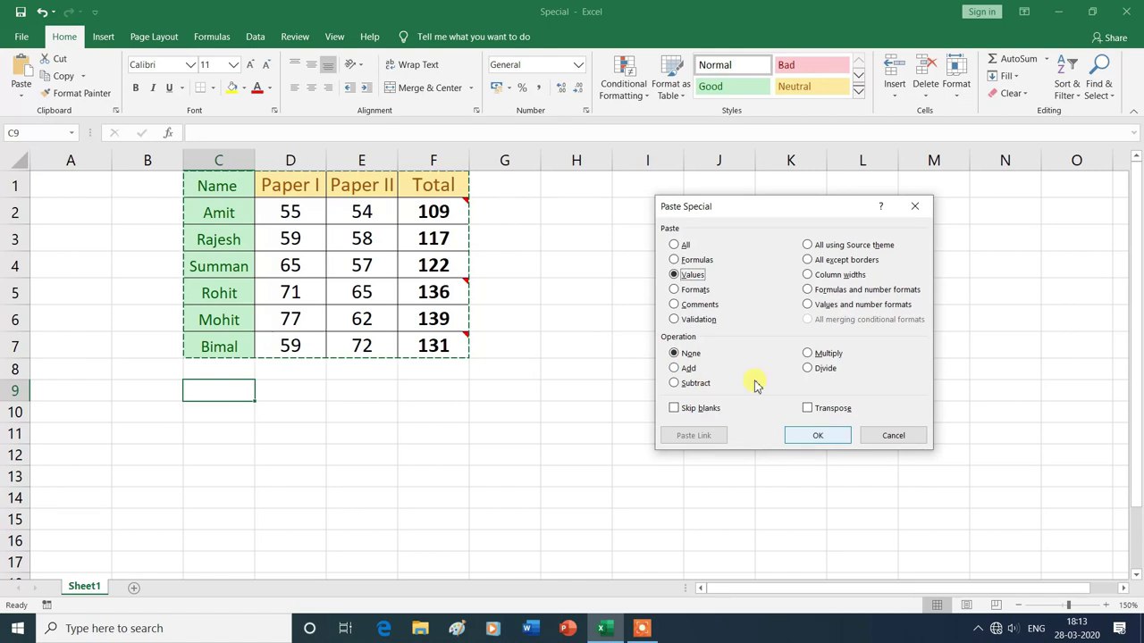
pyautogui.click(817, 435)
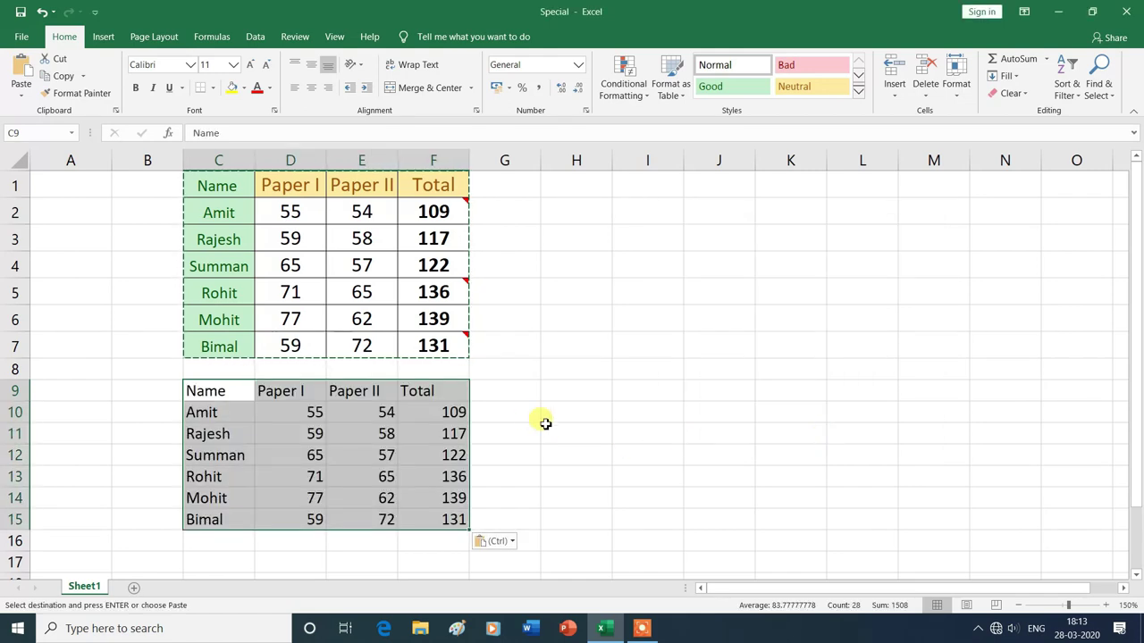
pyautogui.click(524, 416)
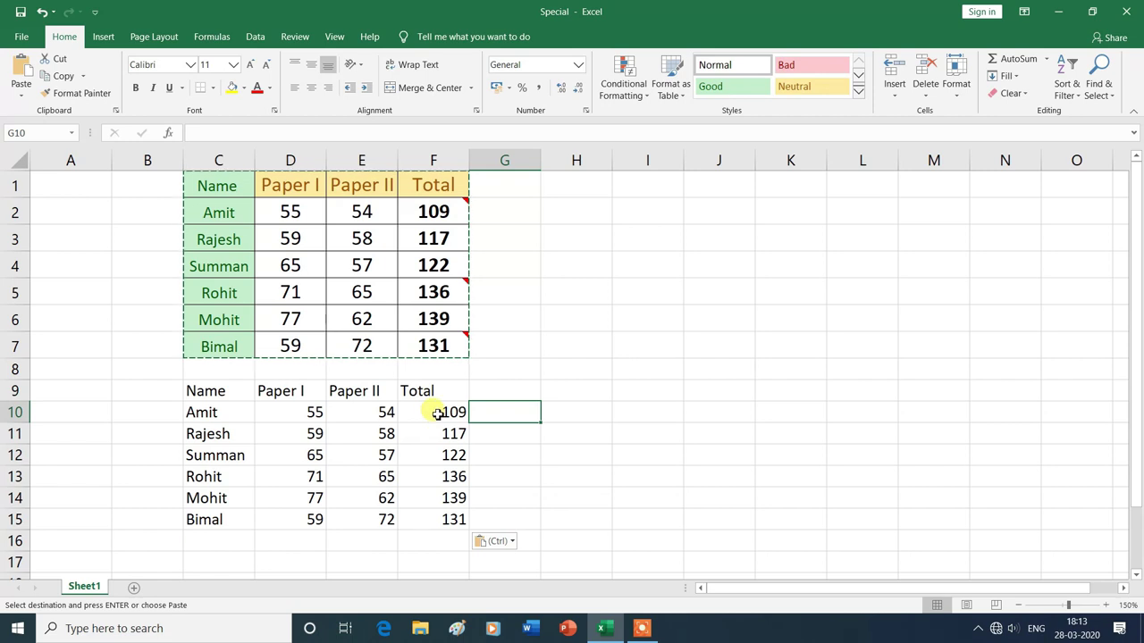
pyautogui.click(437, 413)
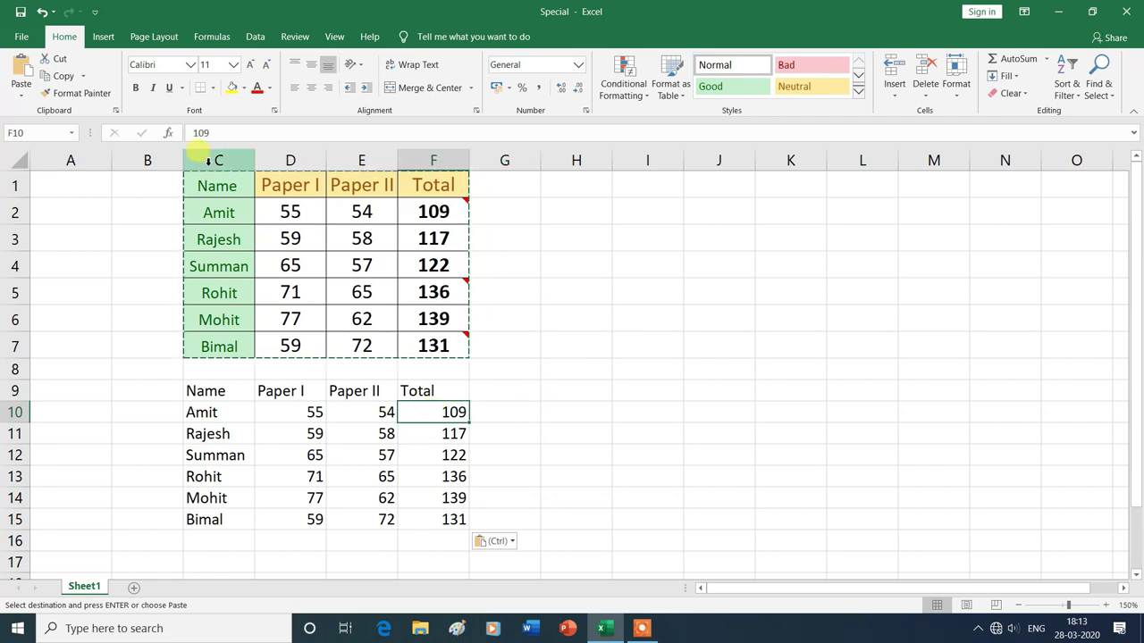
pyautogui.click(211, 133)
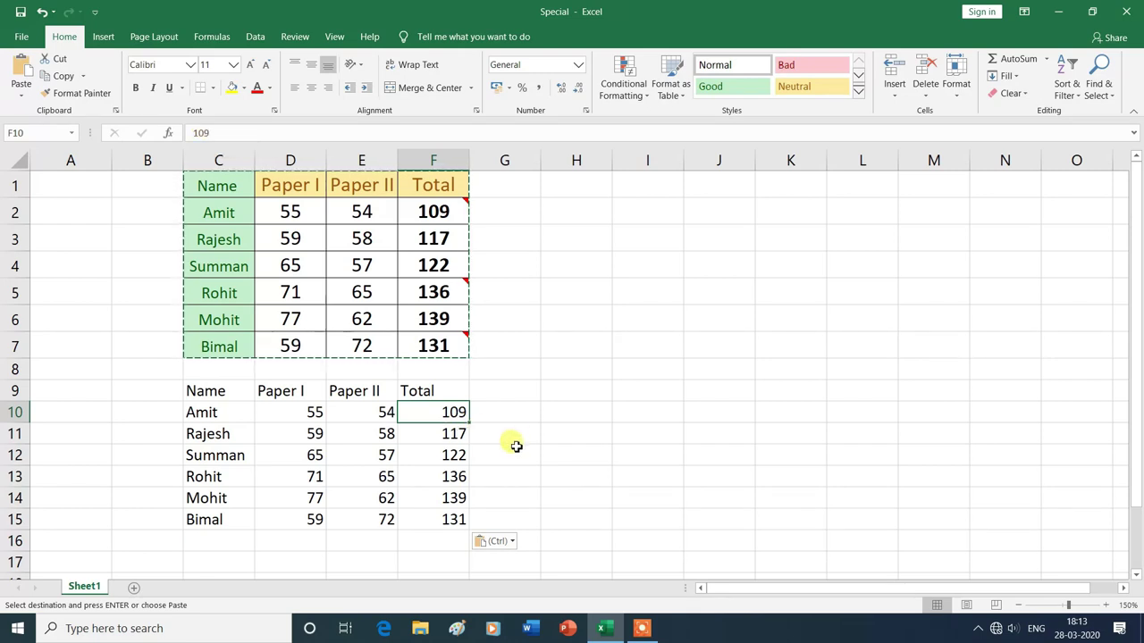
pyautogui.hotkey('ctrl', 'z')
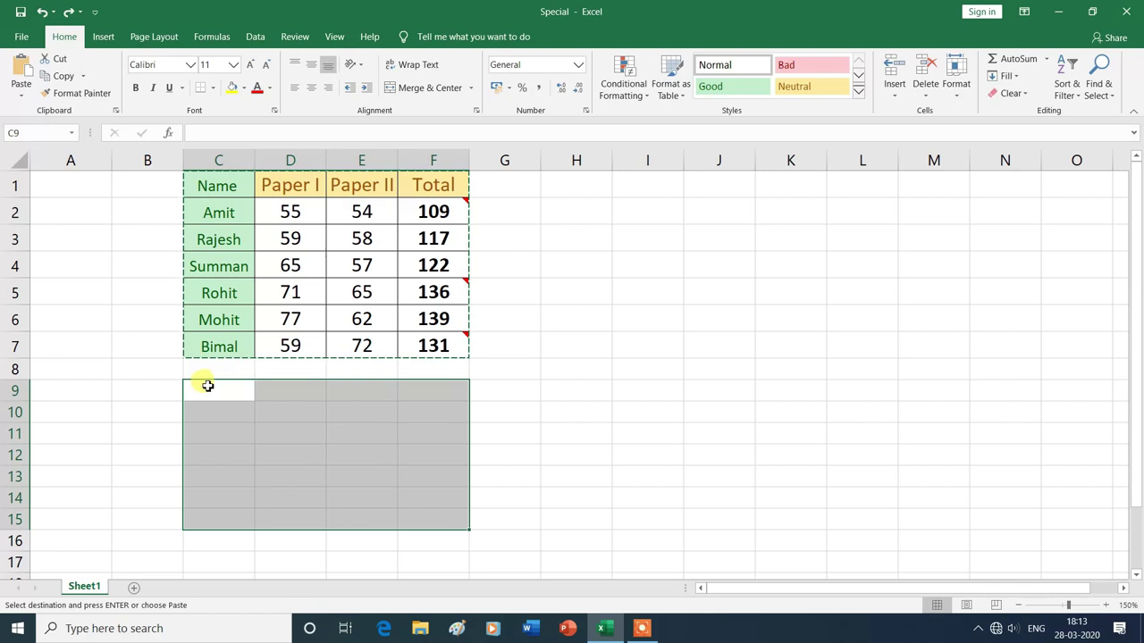
# Clear the selection and copy the marks table C1:F7.
pyautogui.click(206, 382)
pyautogui.doubleClick(347, 393)
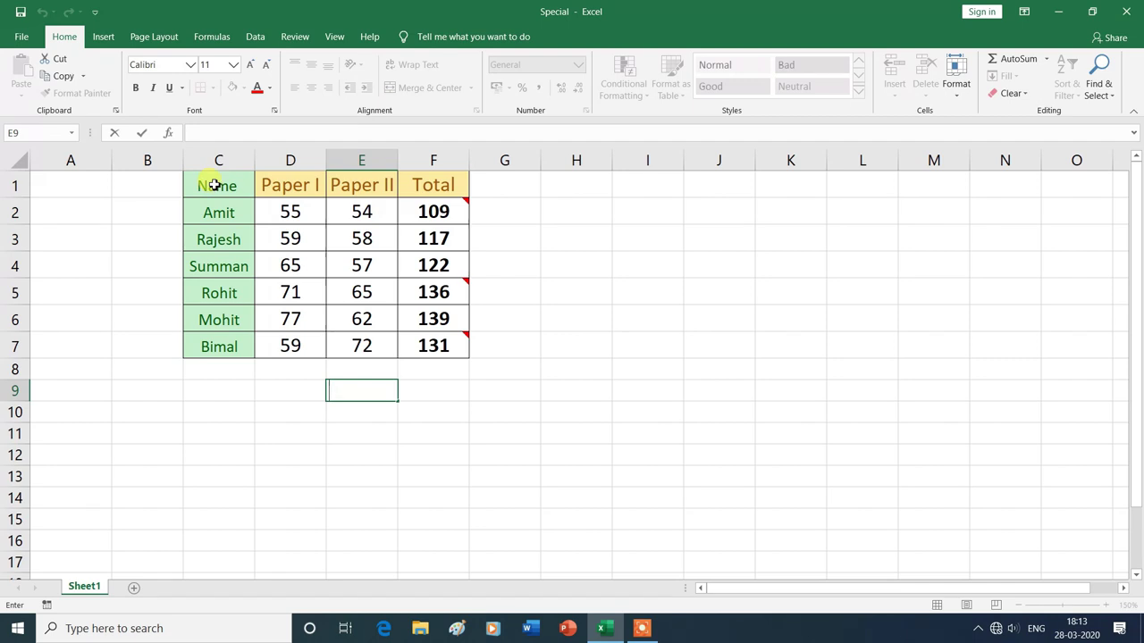
pyautogui.moveTo(215, 185); pyautogui.dragTo(420, 337)
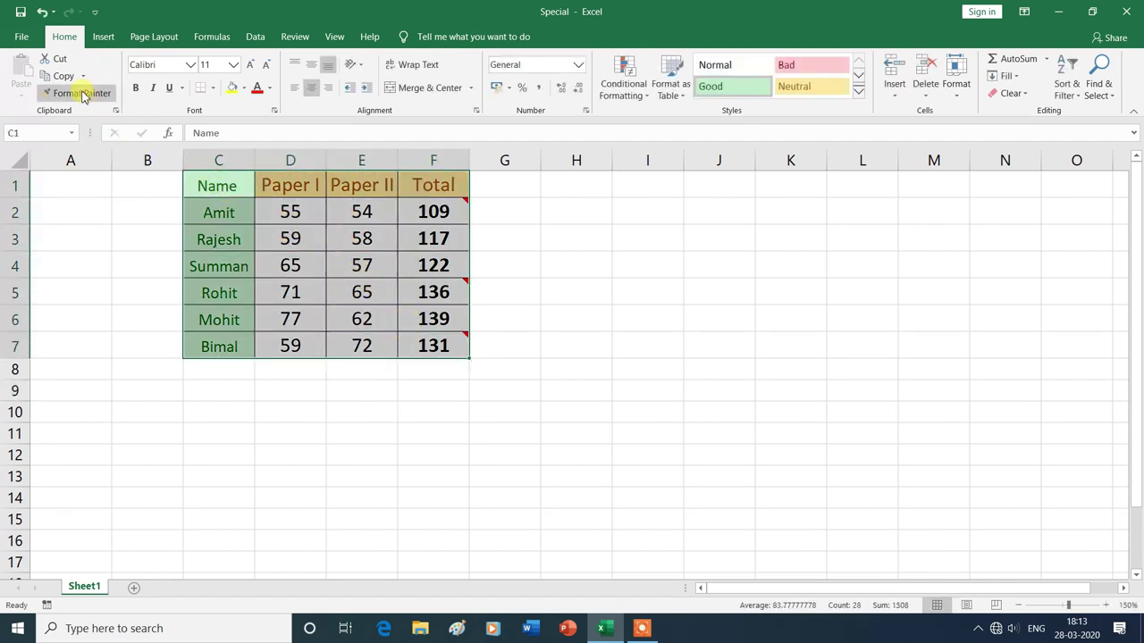
pyautogui.click(70, 78)
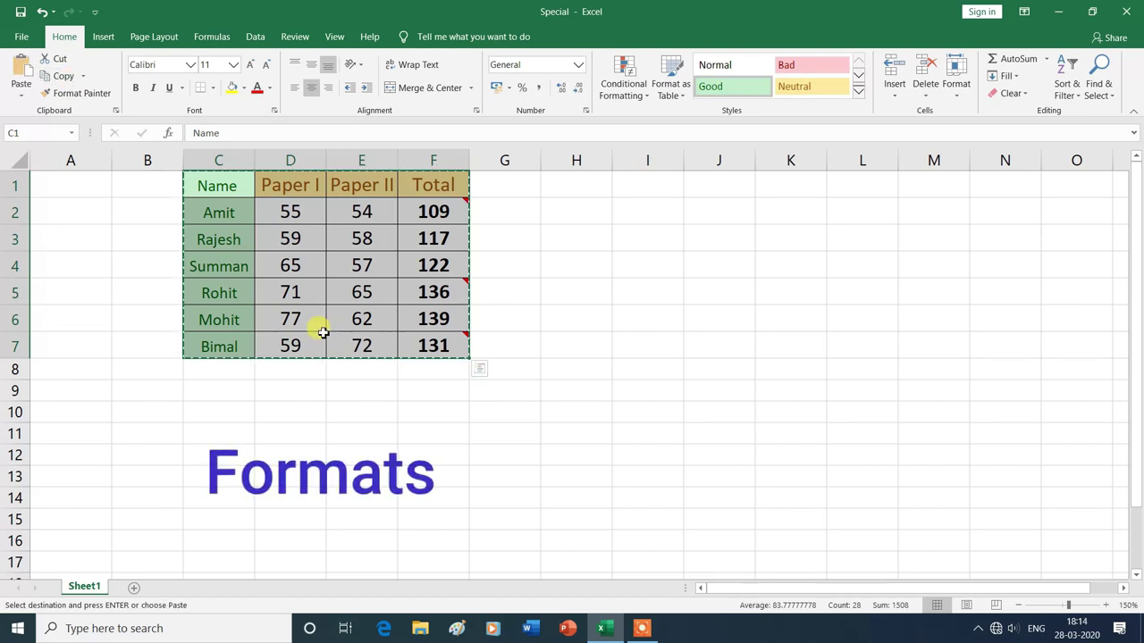
# Paste only the table's formats into C9 via Ctrl+Alt+V Paste Special.
pyautogui.click(219, 396)
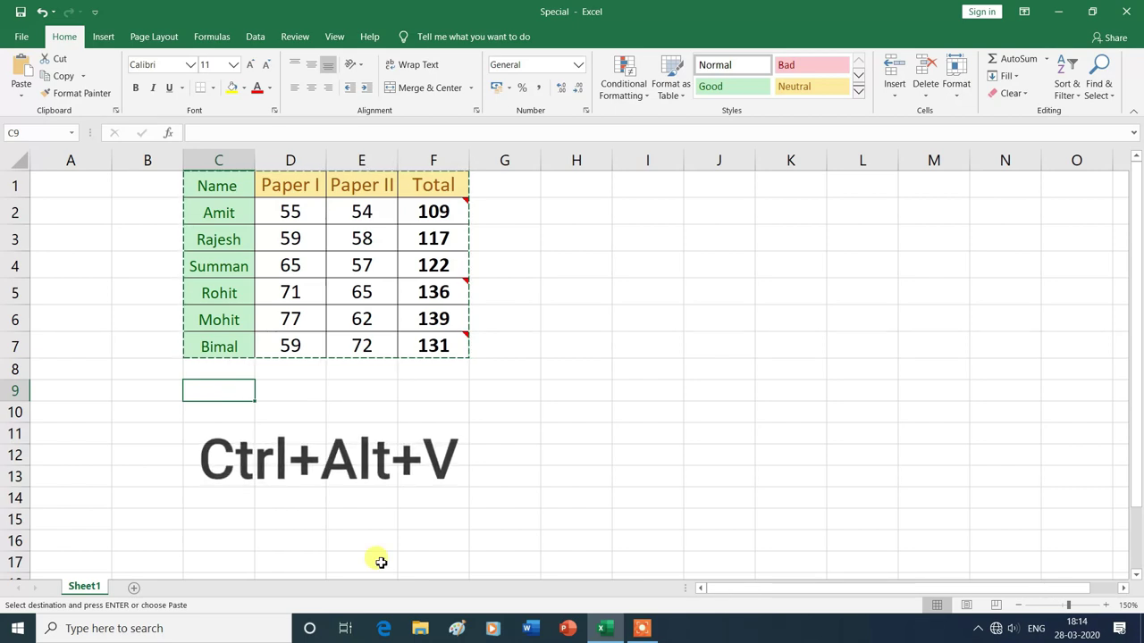
pyautogui.hotkey('ctrl', 'alt', 'v')
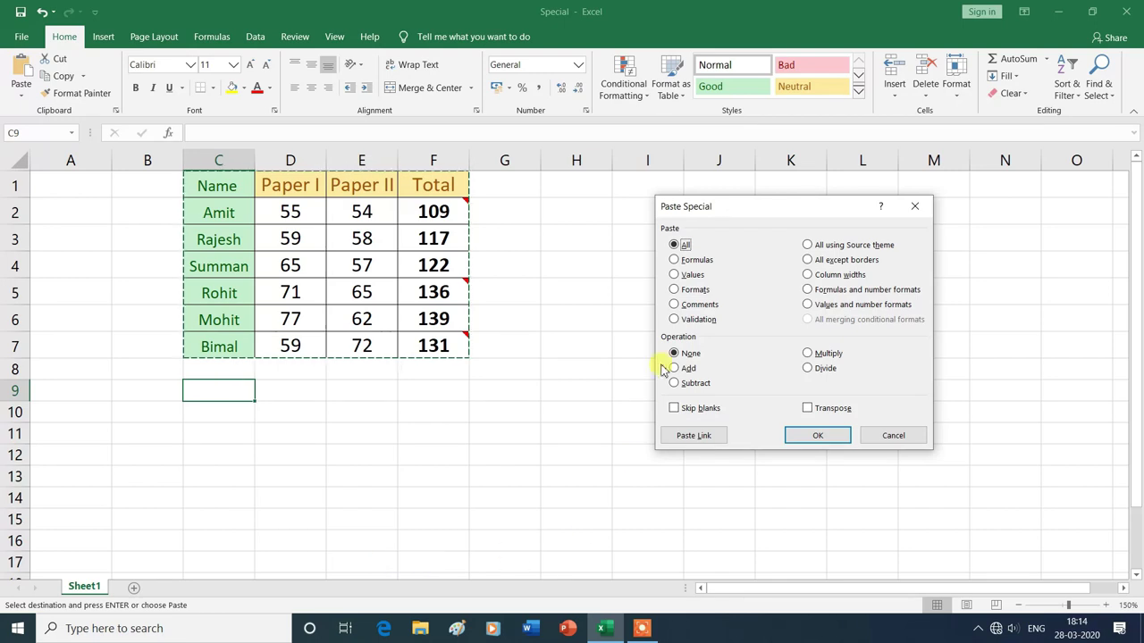
pyautogui.click(674, 291)
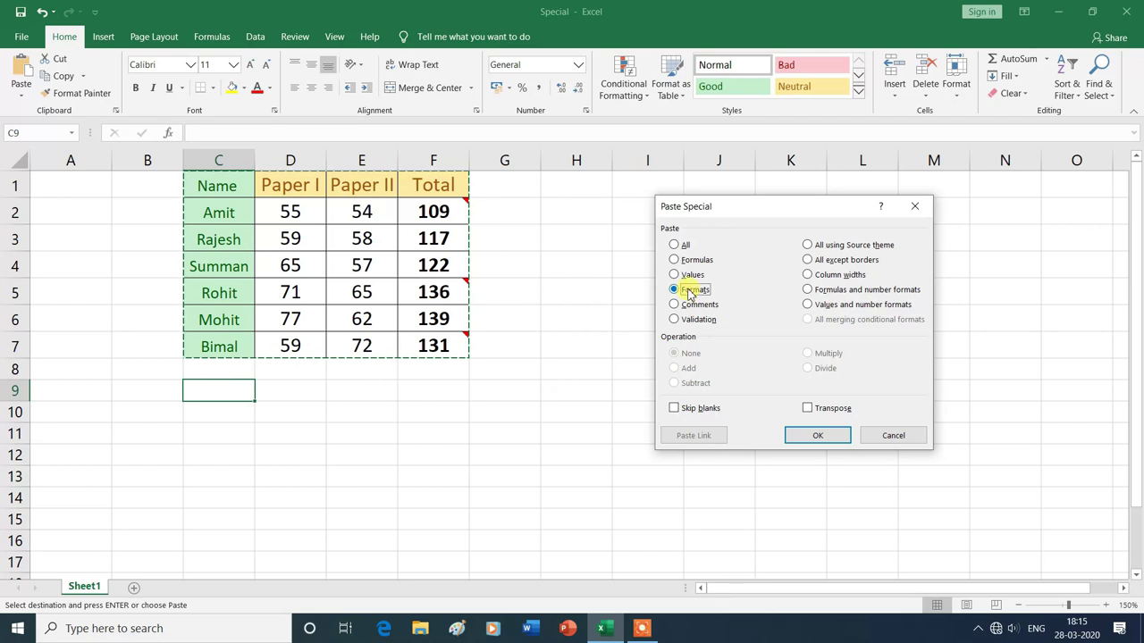
pyautogui.click(817, 437)
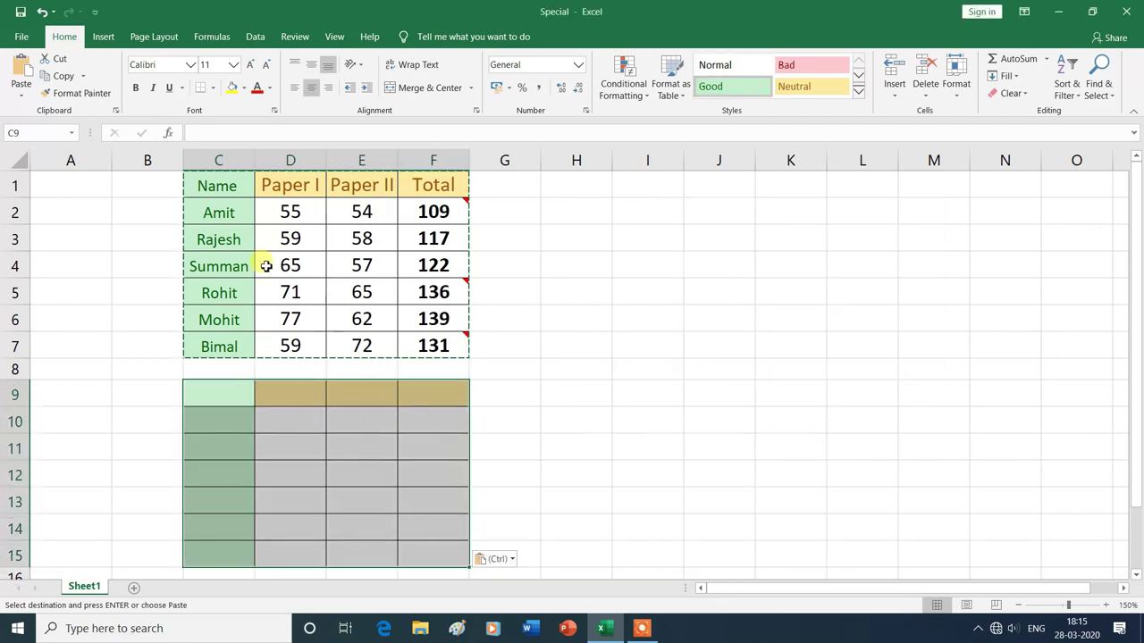
# Deselect the formatted block and select D10 for a test Paper I mark.
pyautogui.click(582, 394)
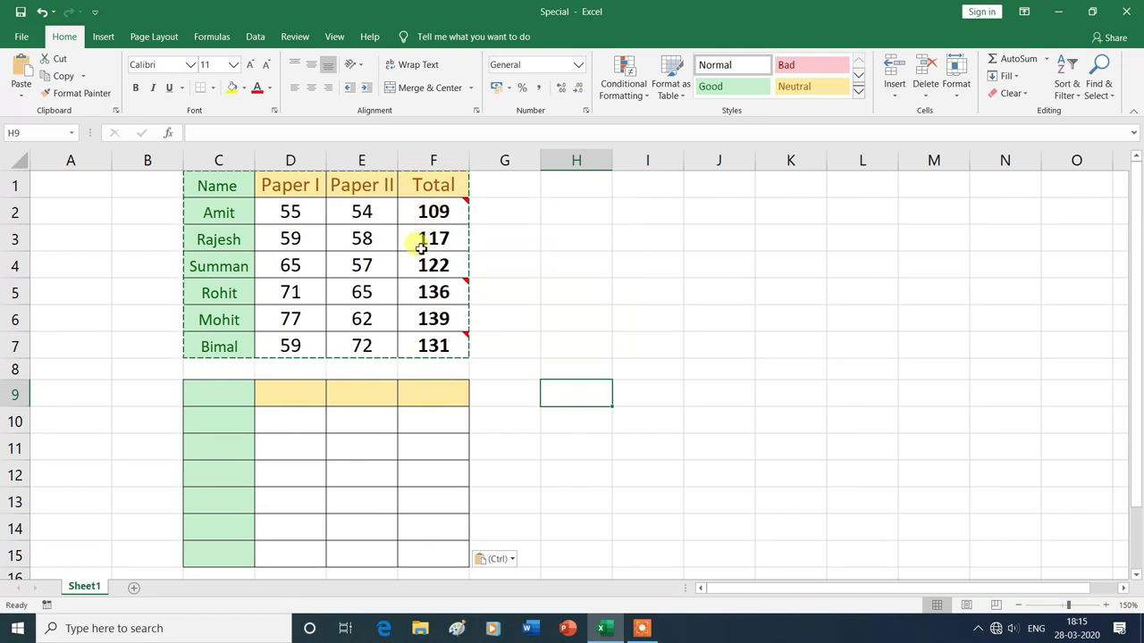
pyautogui.click(292, 425)
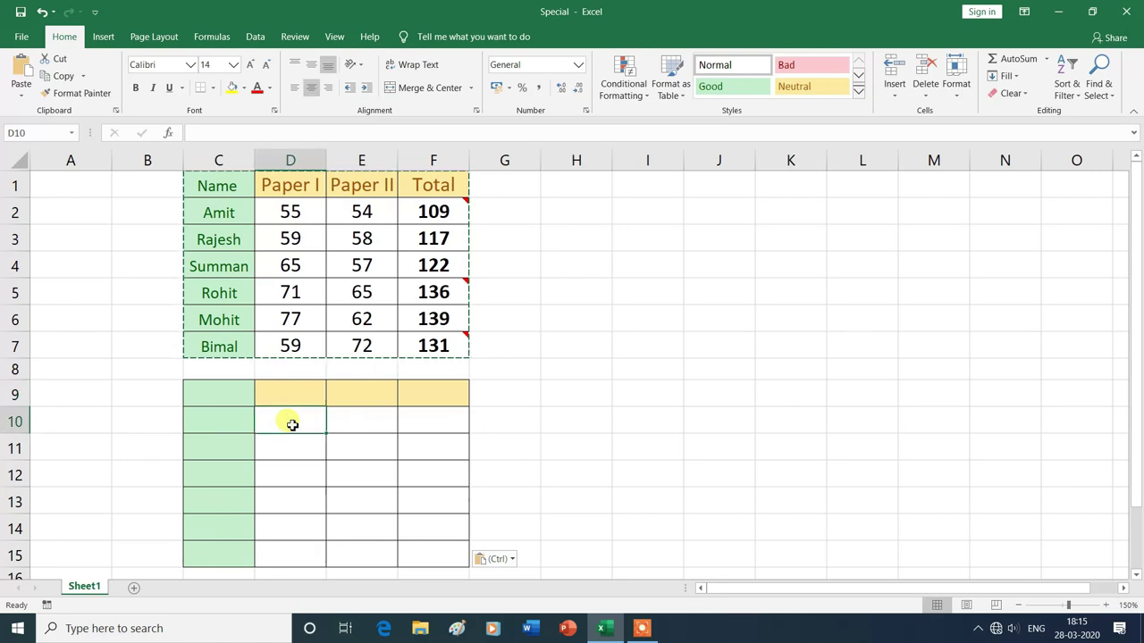
# Enter test values 50, 55 and 110 in D10, E10 and F10, then undo them.
pyautogui.write('50')
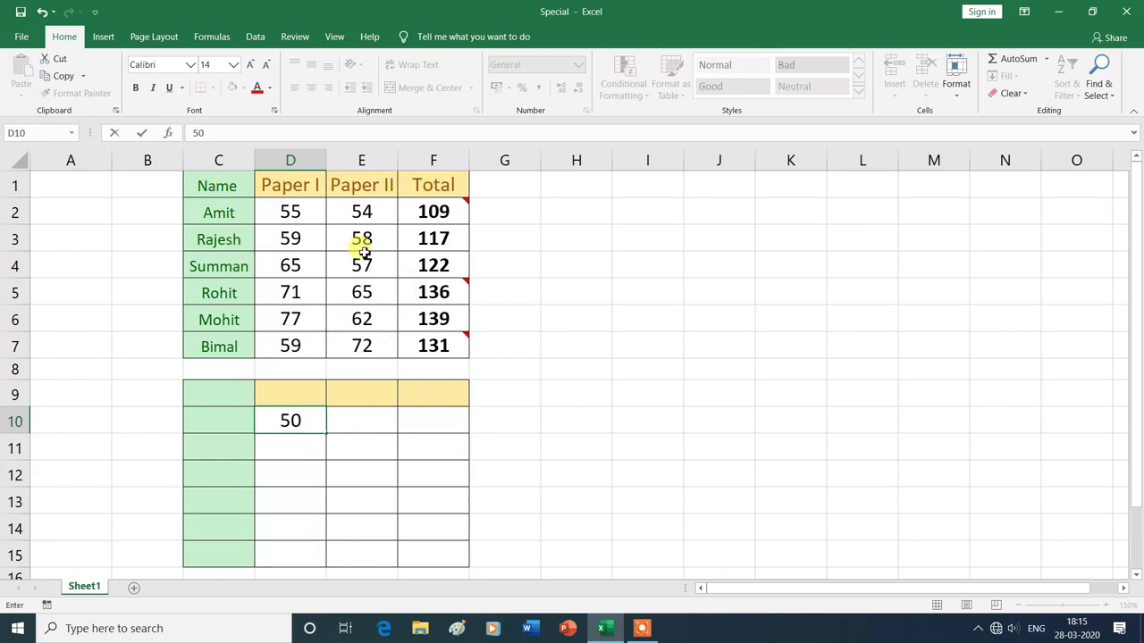
pyautogui.click(364, 422)
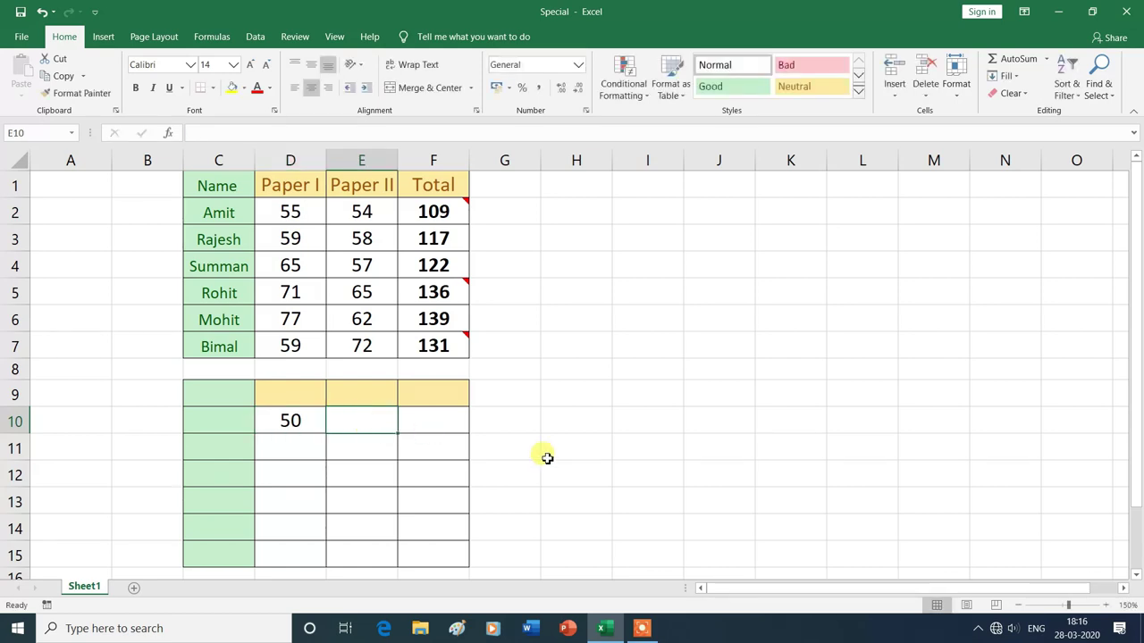
pyautogui.write('55')
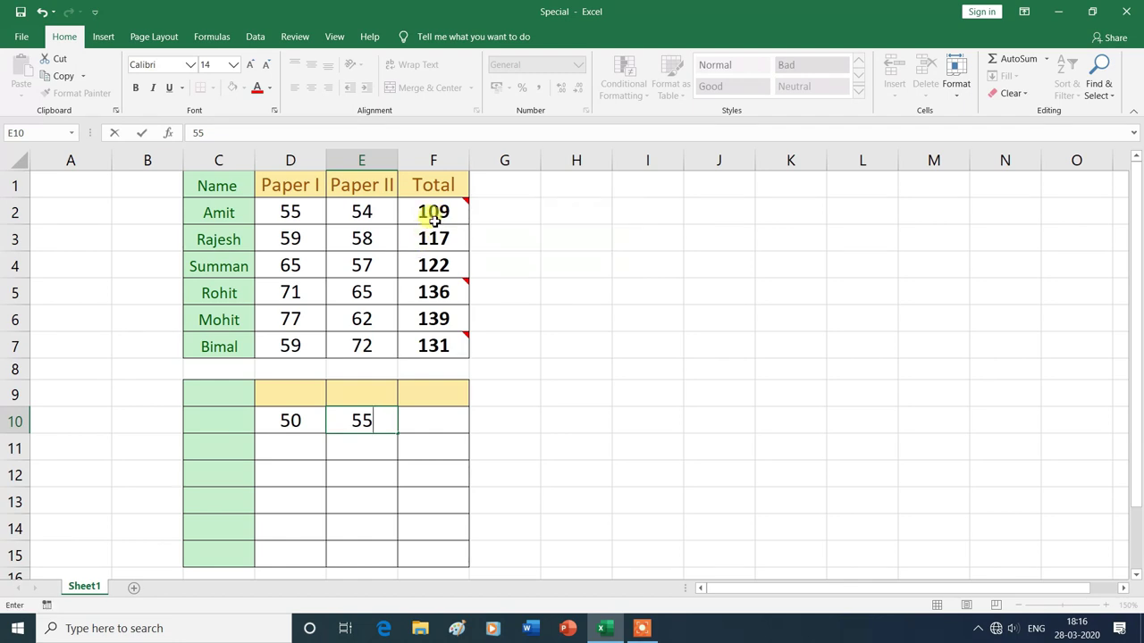
pyautogui.click(440, 420)
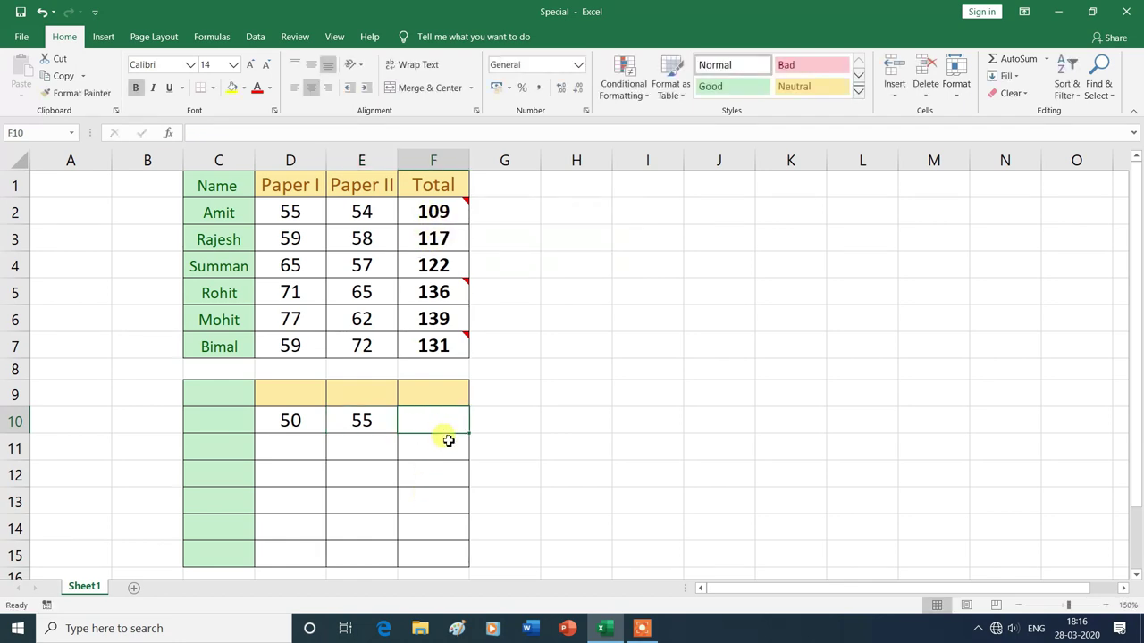
pyautogui.write('110')
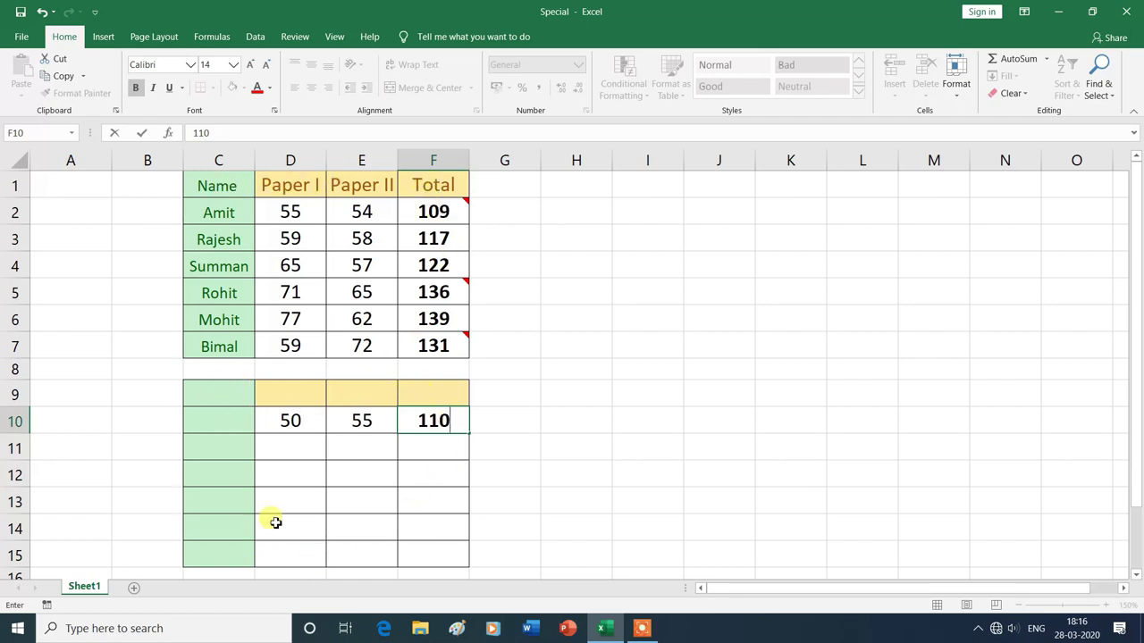
pyautogui.hotkey('ctrl', 'z')
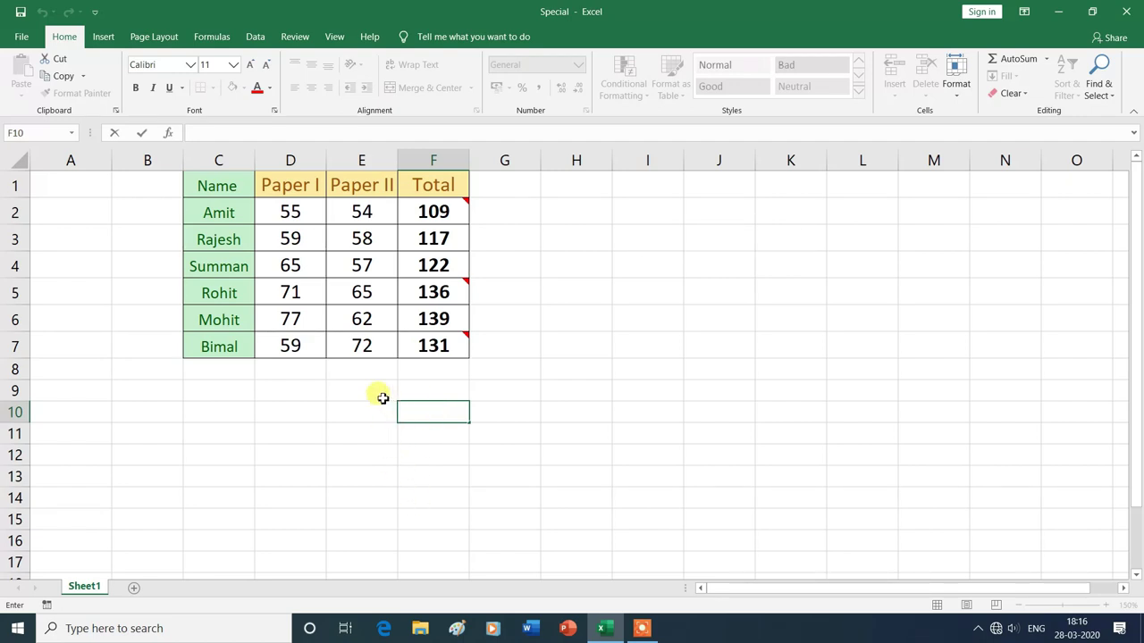
# Copy the marks table C1:F7 and select C9 as the destination.
pyautogui.moveTo(219, 183); pyautogui.dragTo(430, 344)
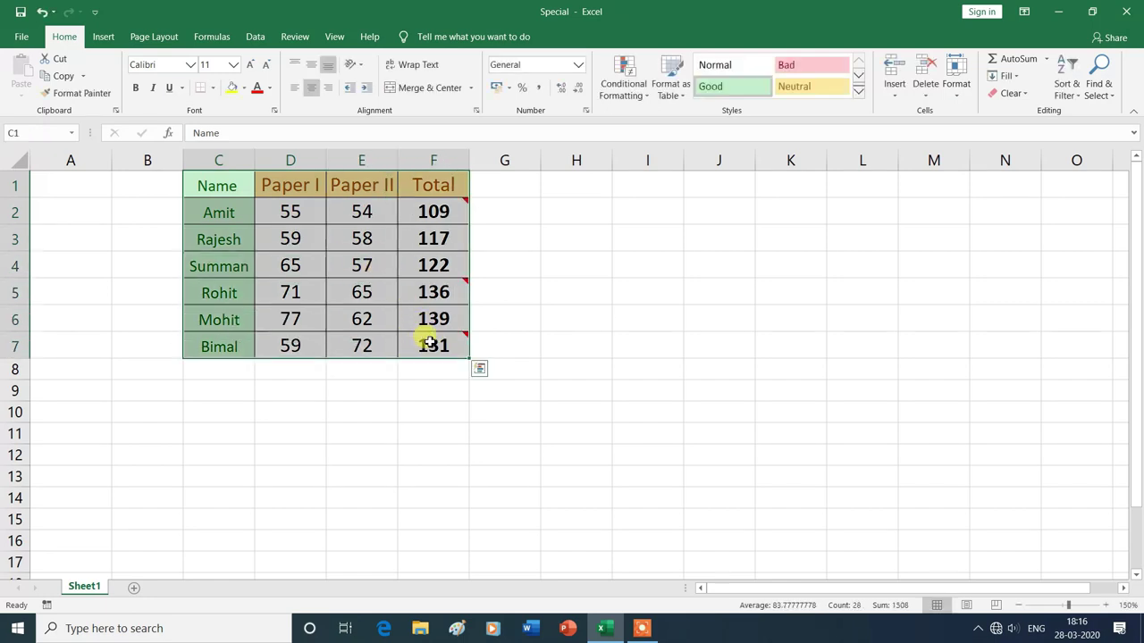
pyautogui.click(62, 77)
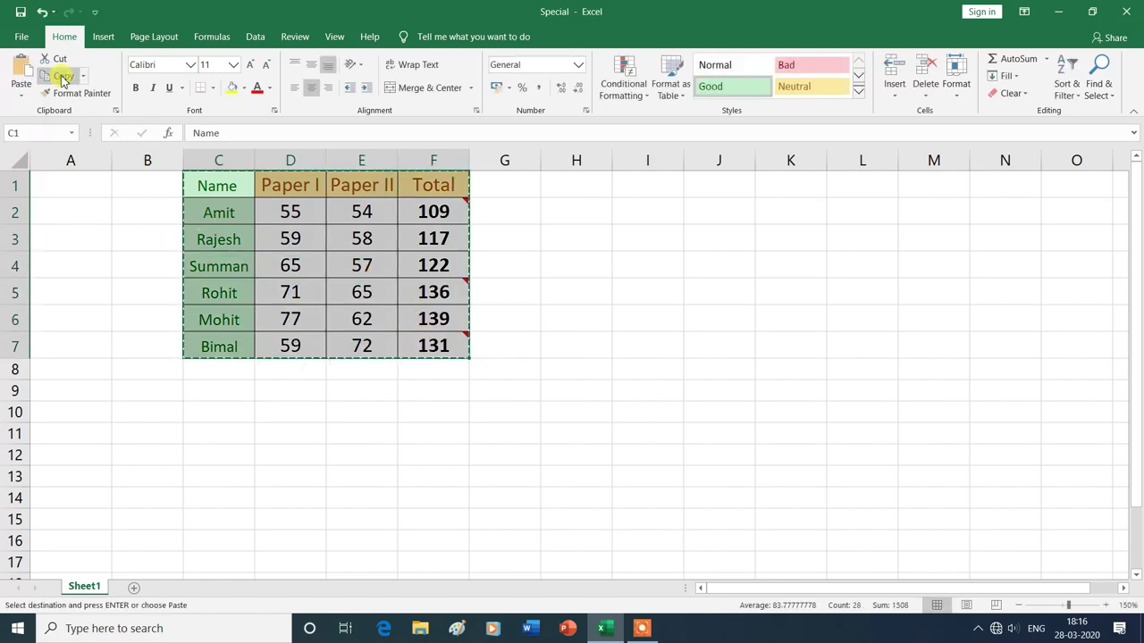
pyautogui.click(218, 394)
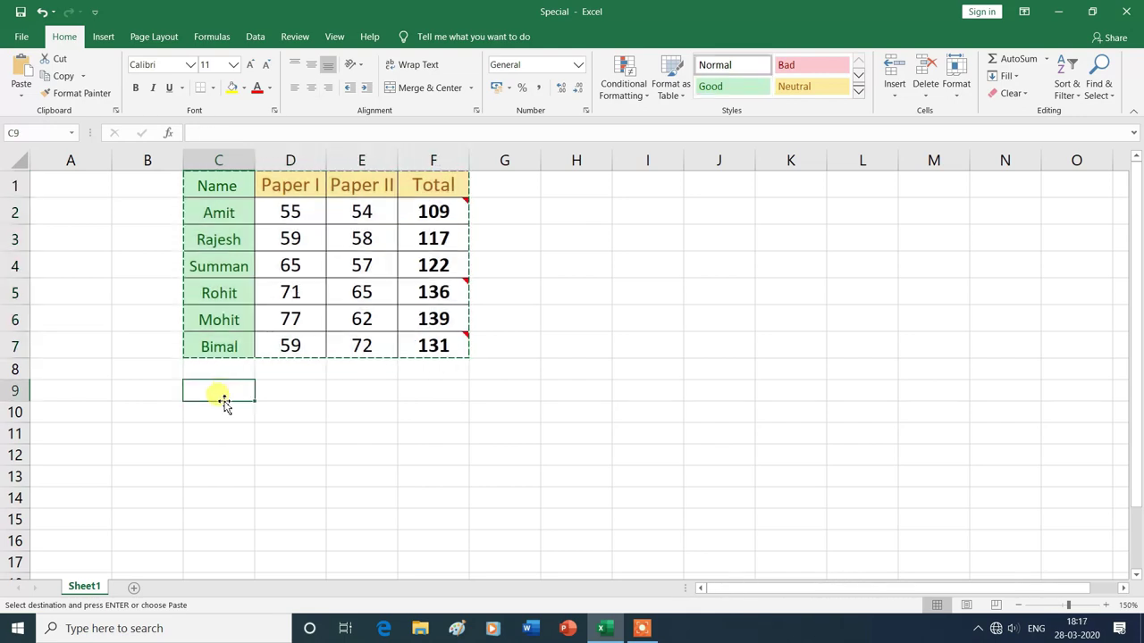
# Paste only the comments into C9:F15 through Paste Special, then deselect.
pyautogui.click(24, 101)
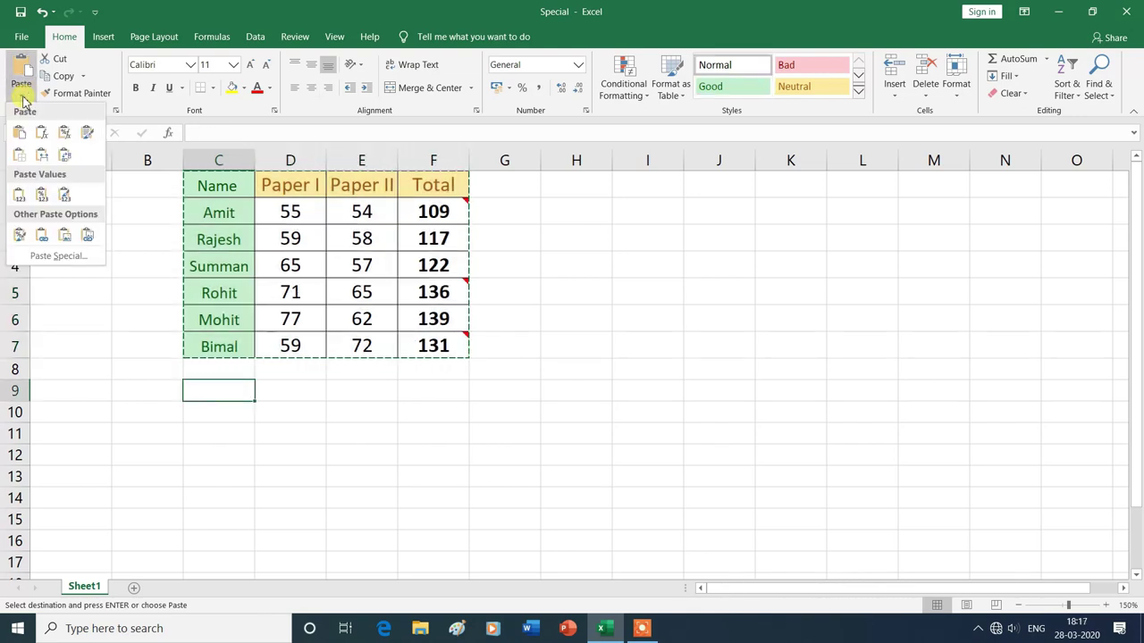
pyautogui.click(72, 261)
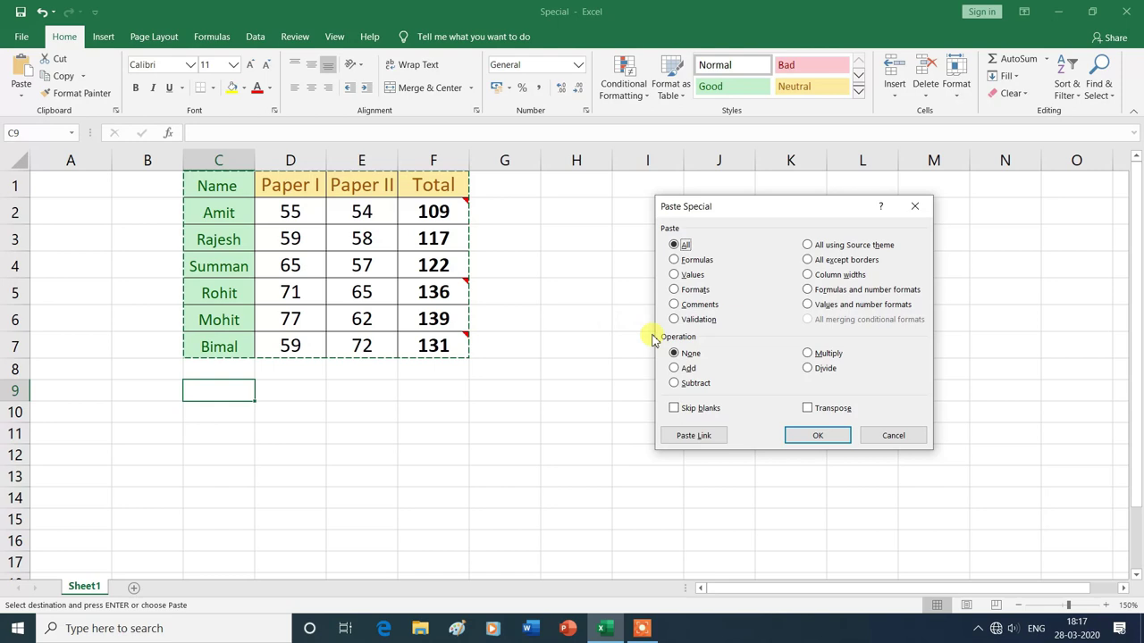
pyautogui.click(675, 305)
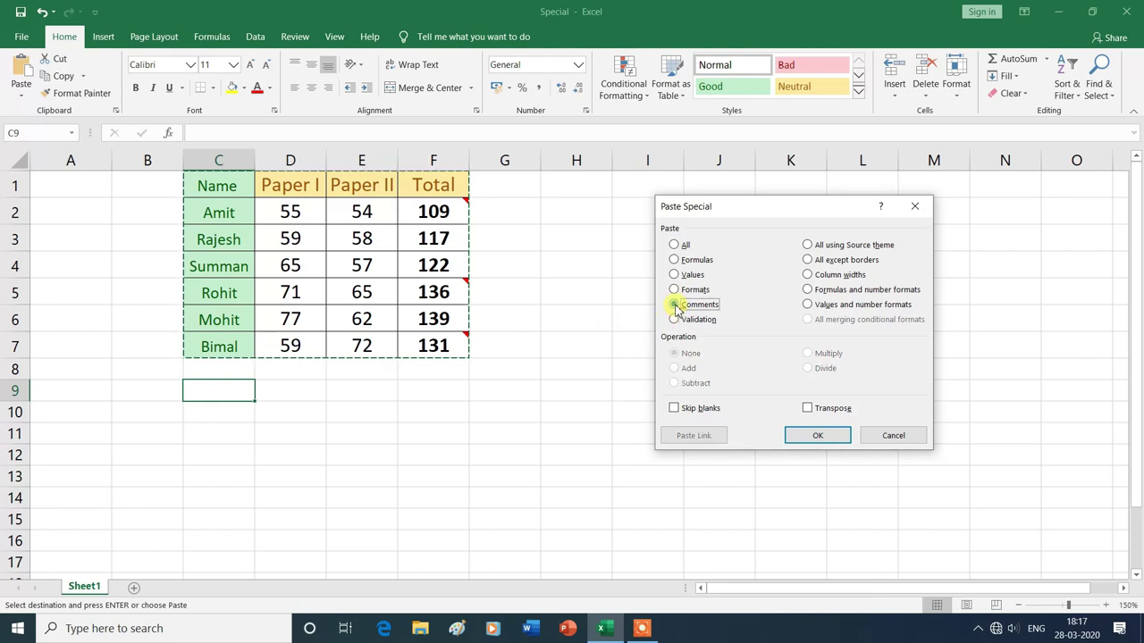
pyautogui.click(818, 435)
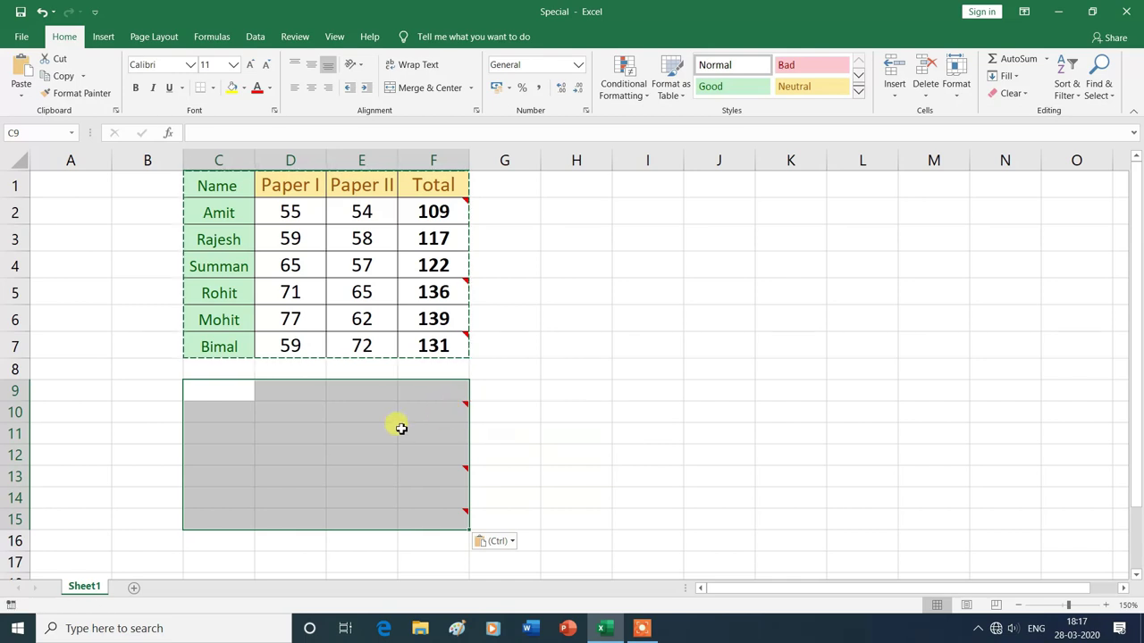
pyautogui.click(615, 441)
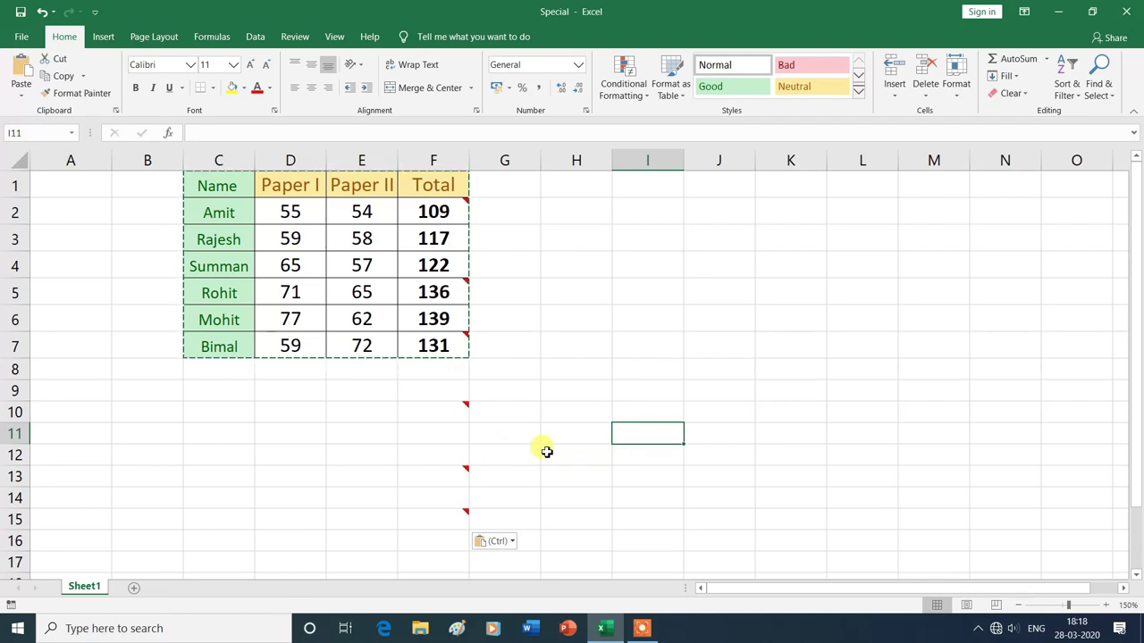
# Undo the comments paste, then select C9 and move off to leave copy mode.
pyautogui.hotkey('ctrl', 'z')
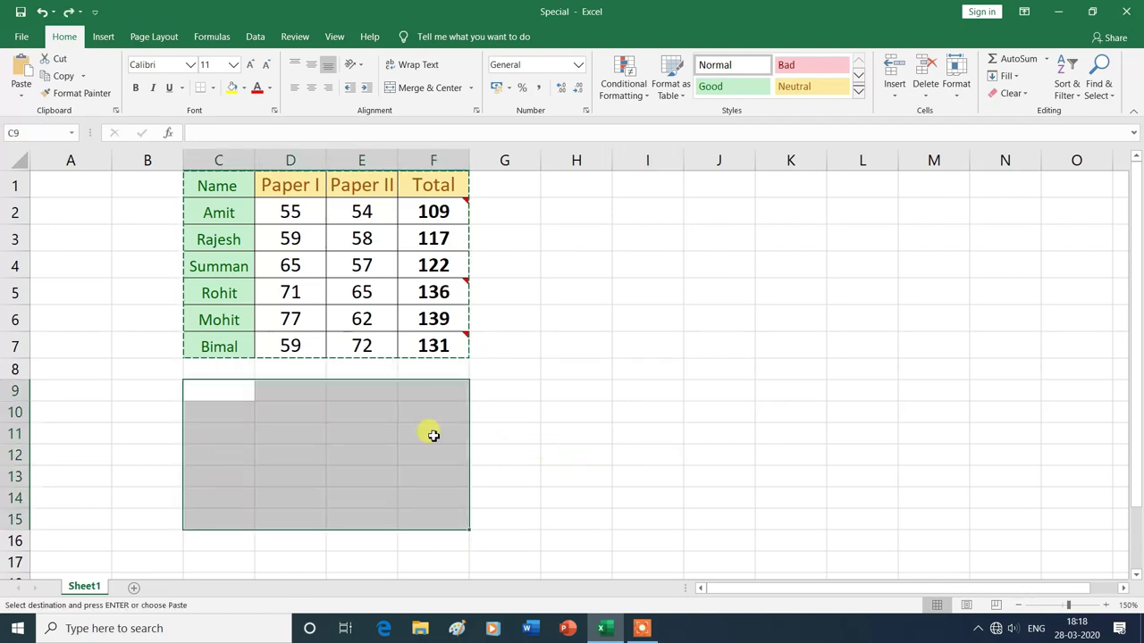
pyautogui.click(223, 389)
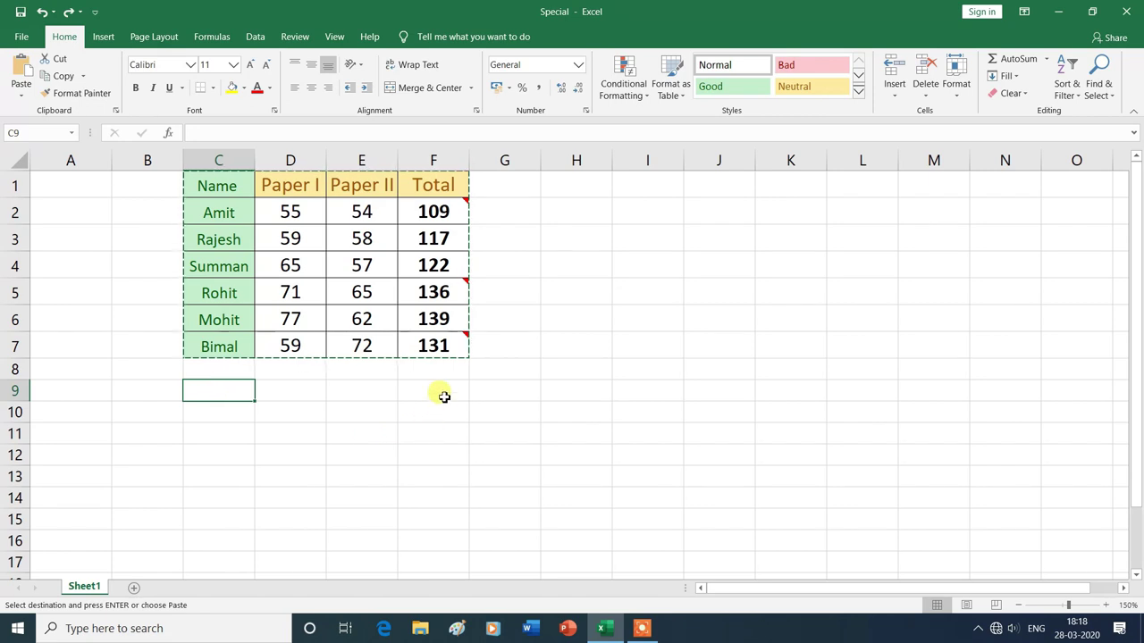
pyautogui.press('Right')
pyautogui.press('Right')
pyautogui.press('Right')
pyautogui.press('Down')
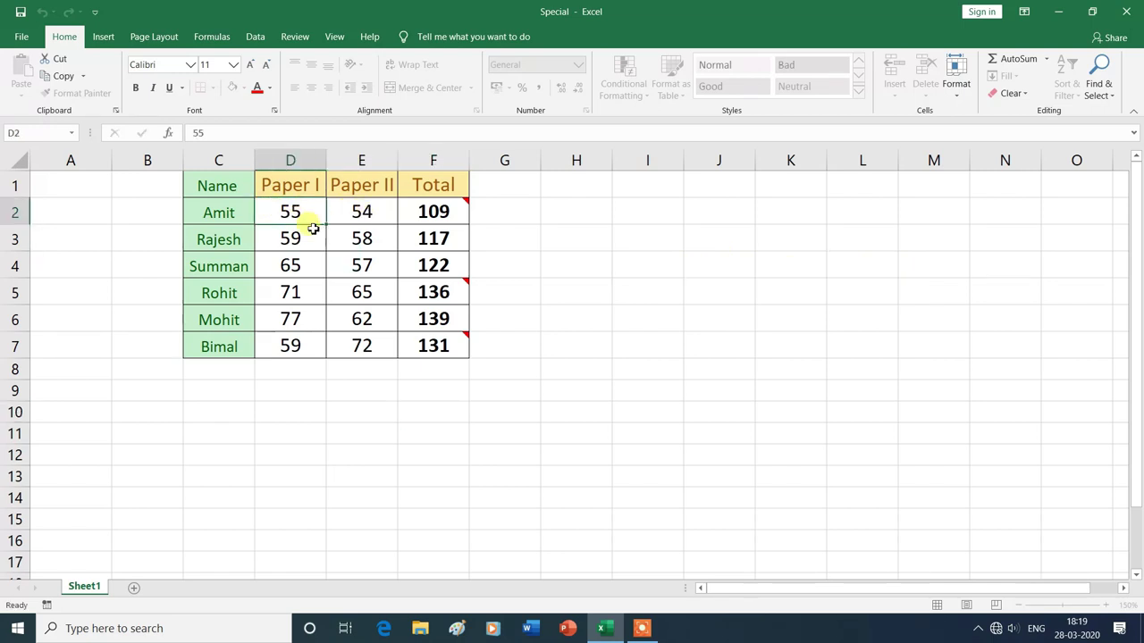
# Apply Data Validation to D2:E7 allowing whole numbers between 40 and 80.
pyautogui.moveTo(290, 214); pyautogui.dragTo(360, 342)
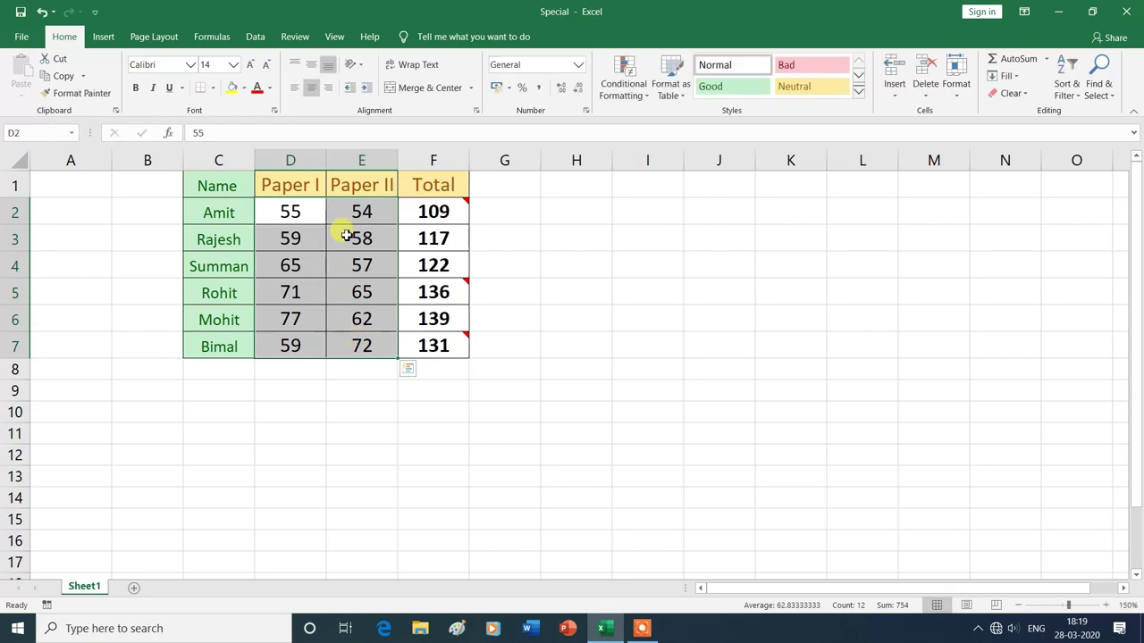
pyautogui.click(255, 38)
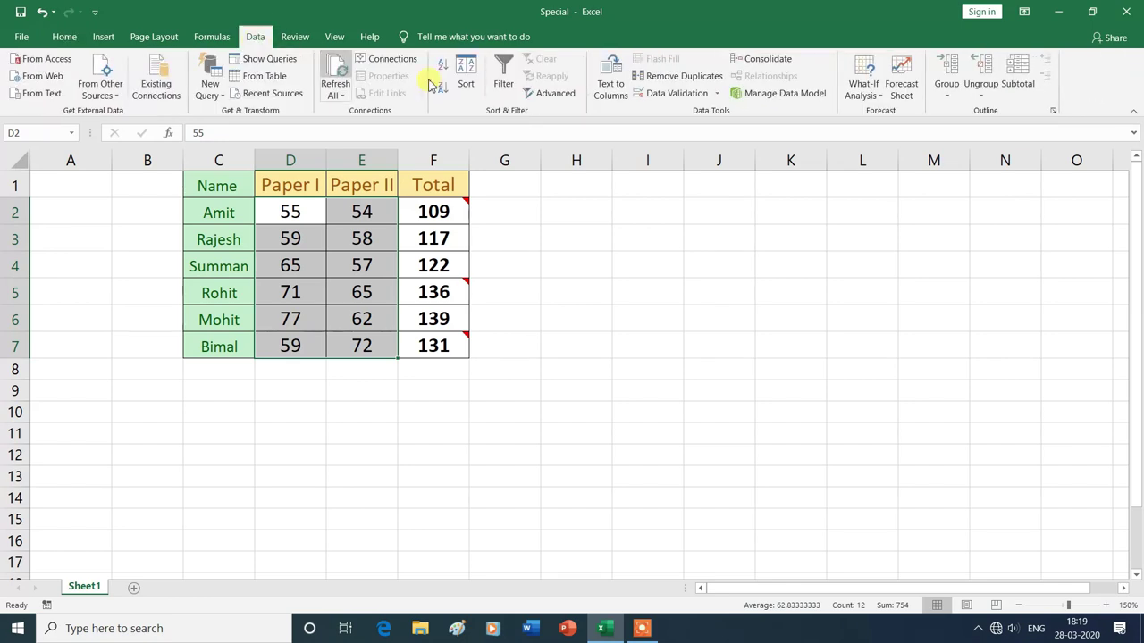
pyautogui.click(676, 94)
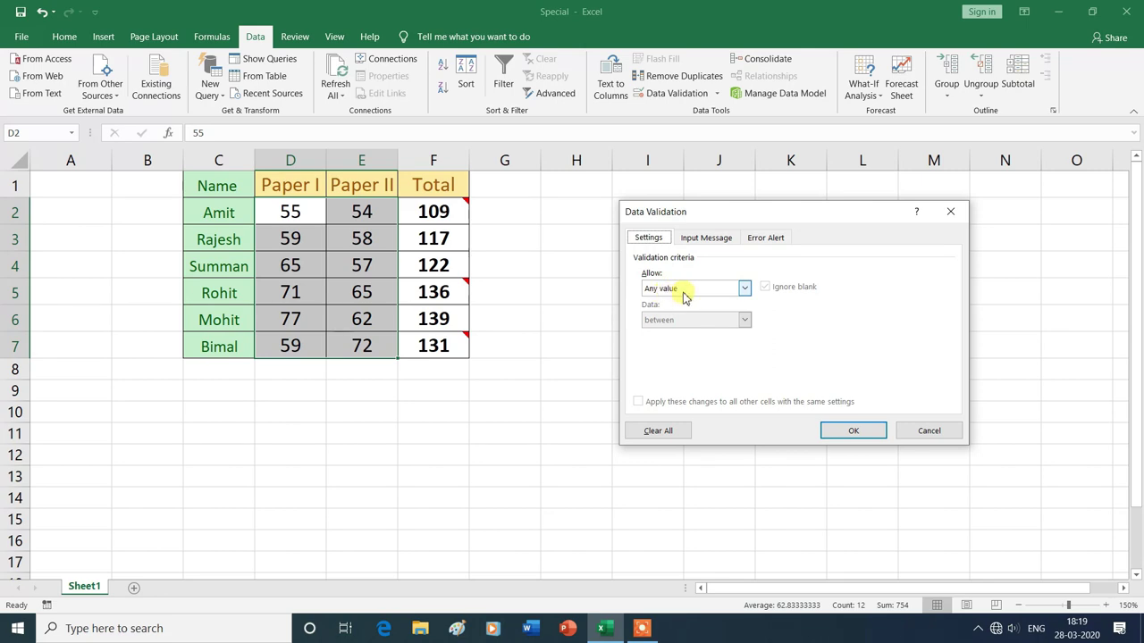
pyautogui.click(724, 291)
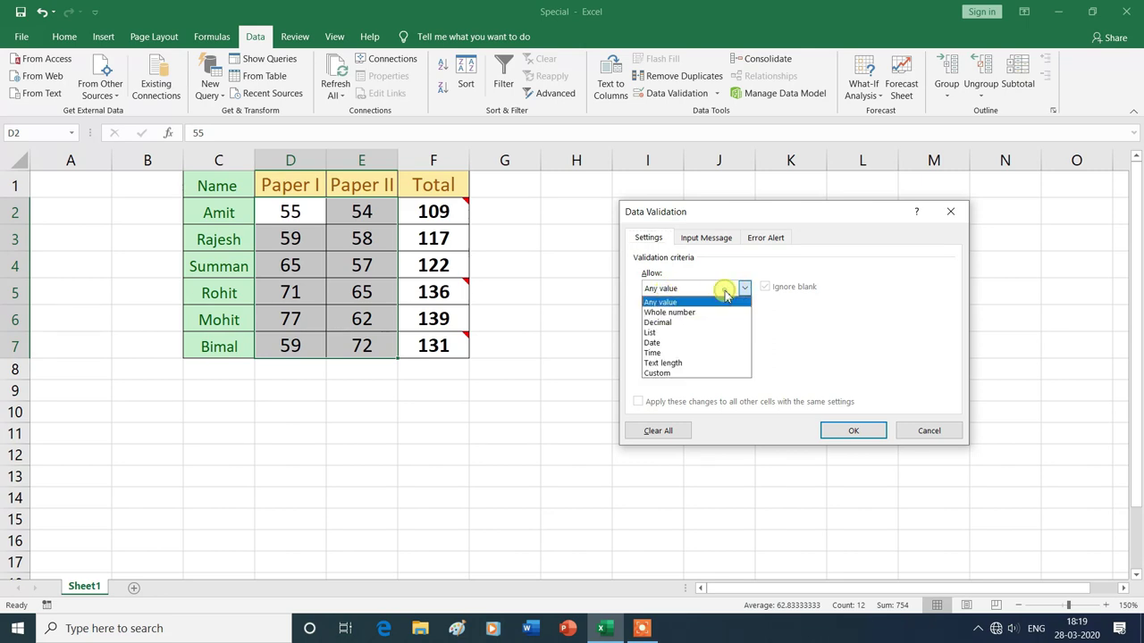
pyautogui.click(684, 312)
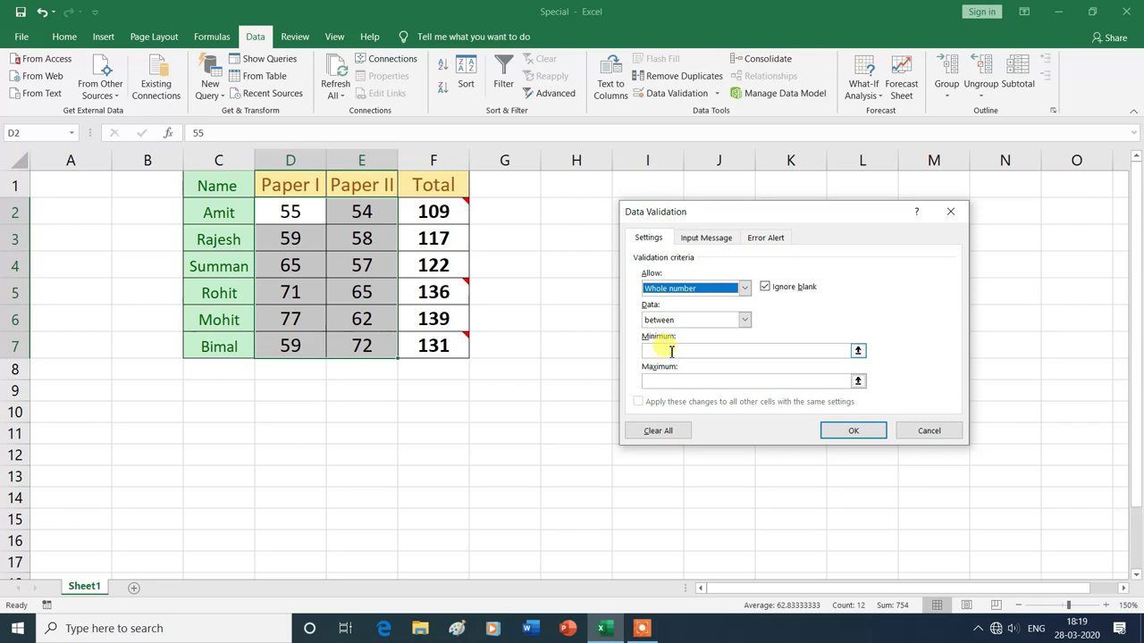
pyautogui.click(671, 351)
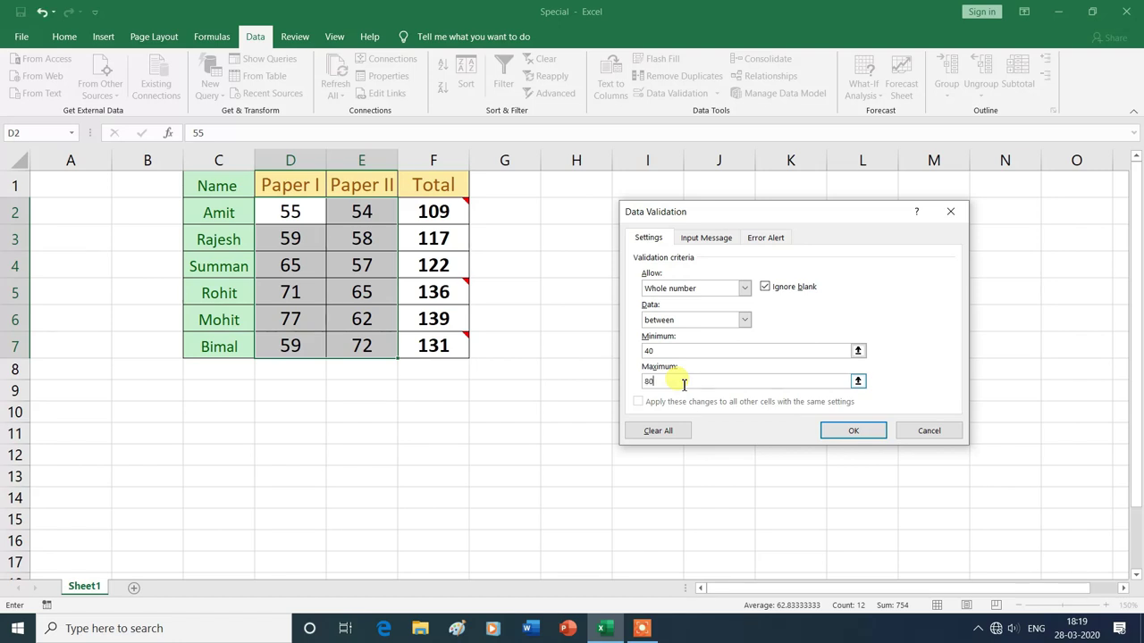
pyautogui.click(854, 431)
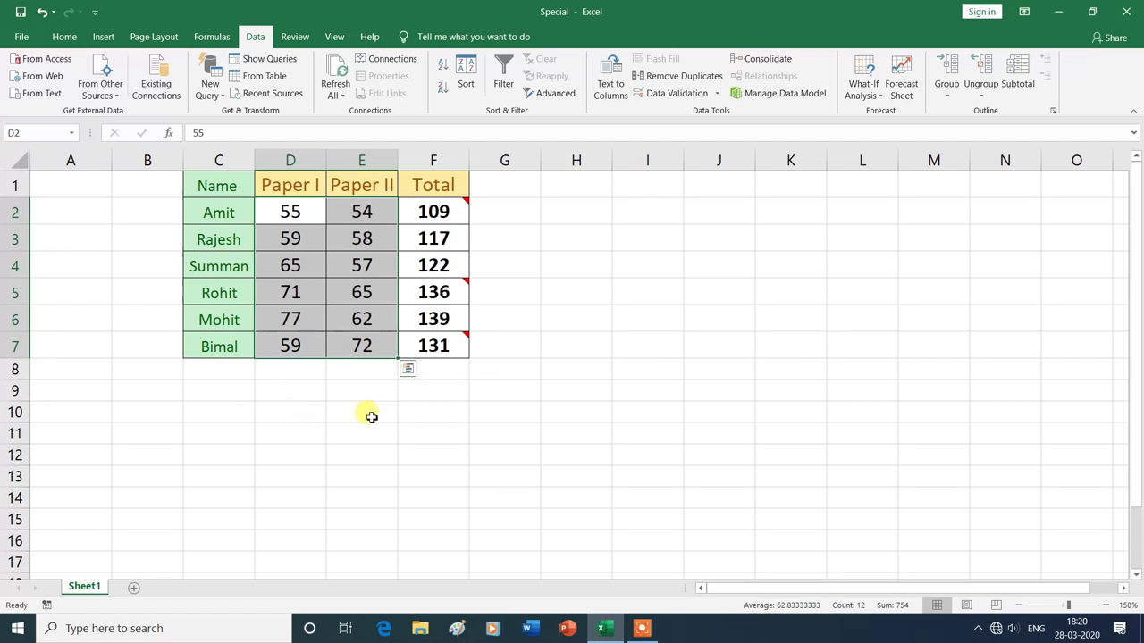
# Copy the whole marks table C1:F7.
pyautogui.click(474, 291)
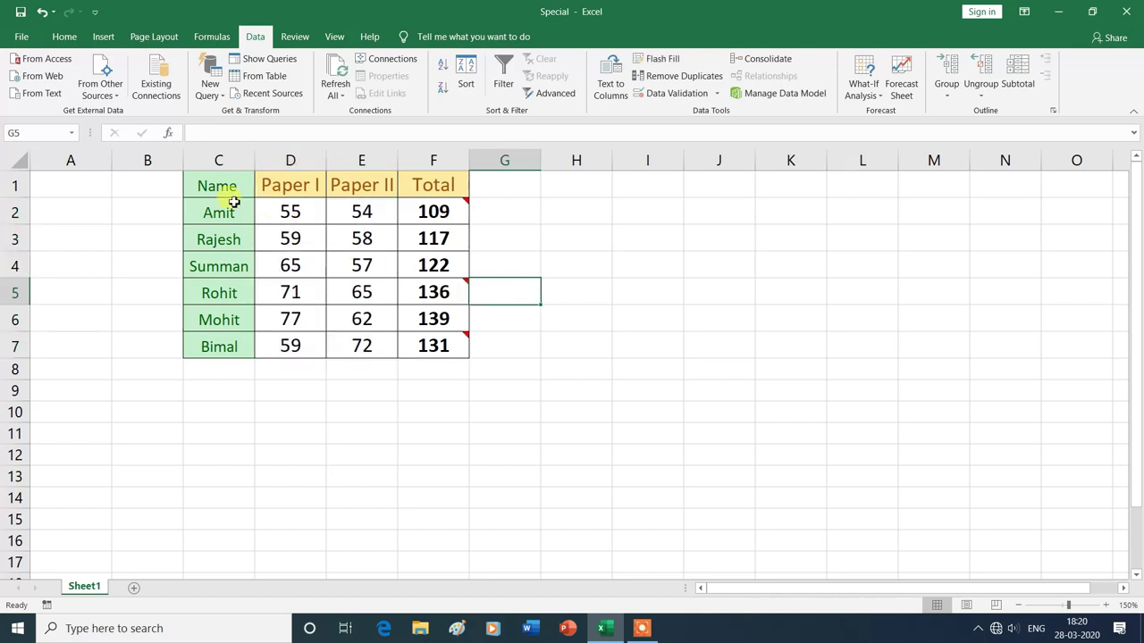
pyautogui.moveTo(206, 184); pyautogui.dragTo(418, 347)
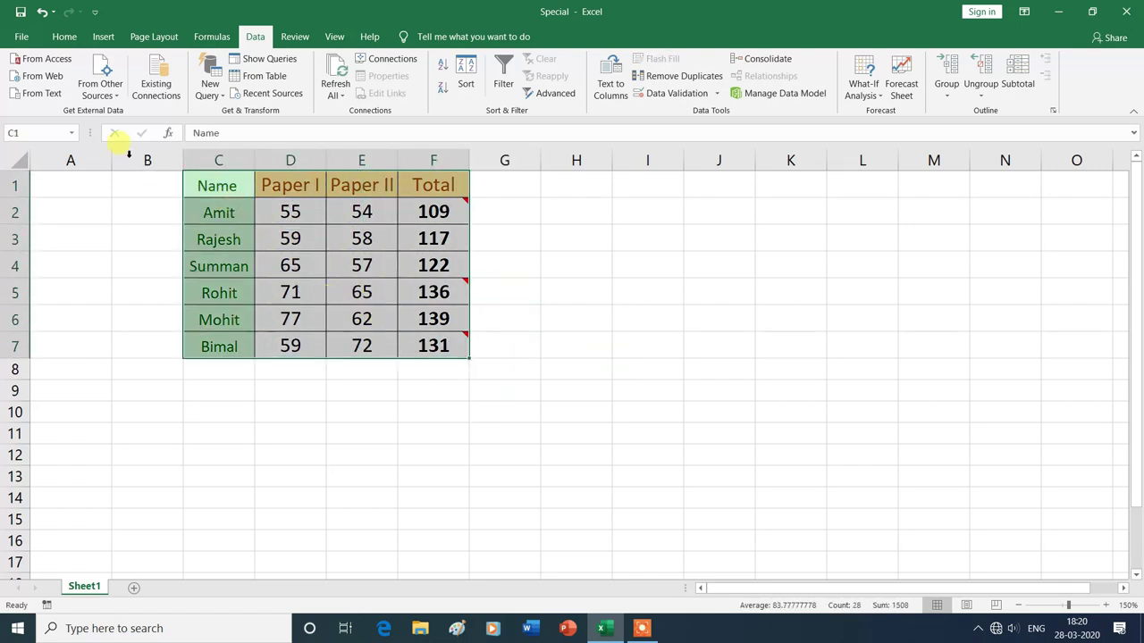
pyautogui.click(67, 39)
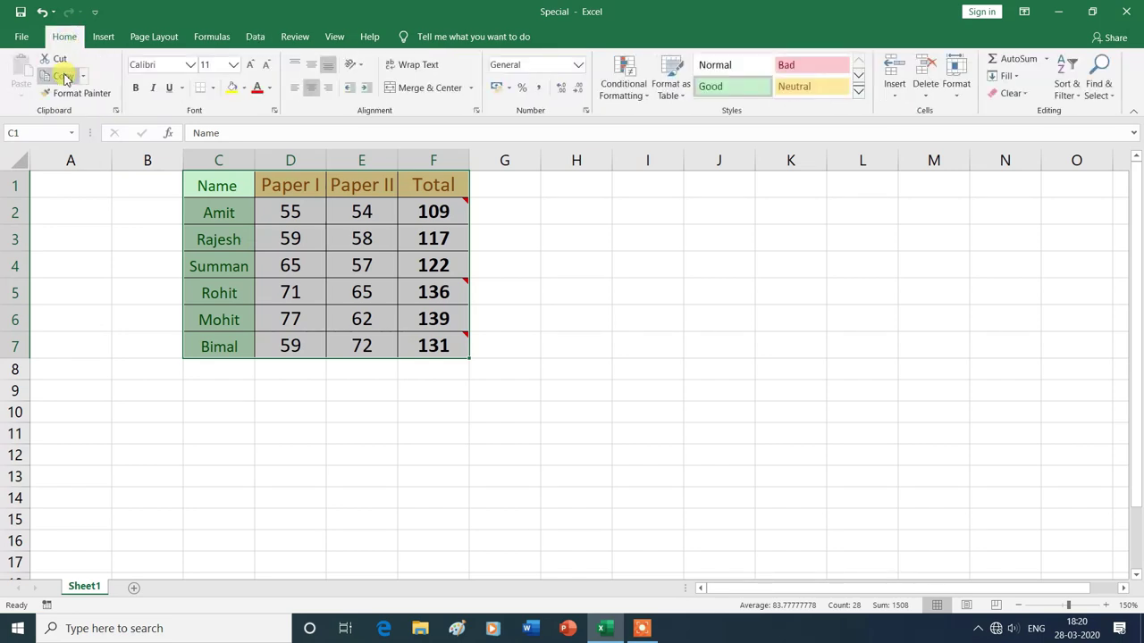
pyautogui.click(65, 78)
# Paste only the table's validation rules into C9:F15 with Paste Special.
pyautogui.click(234, 394)
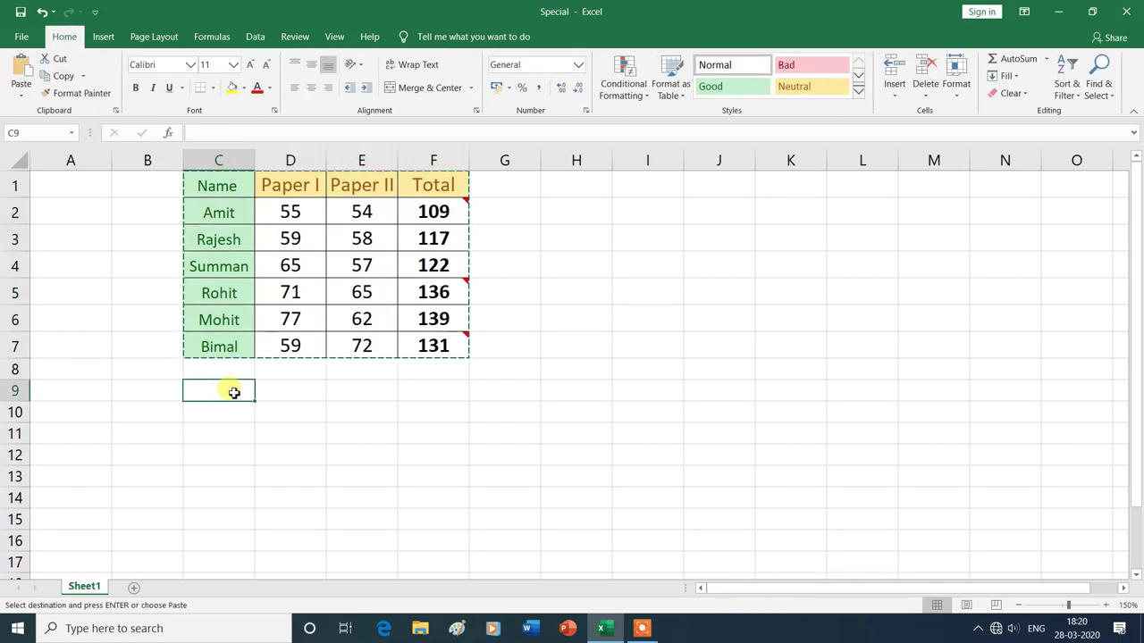
pyautogui.click(21, 94)
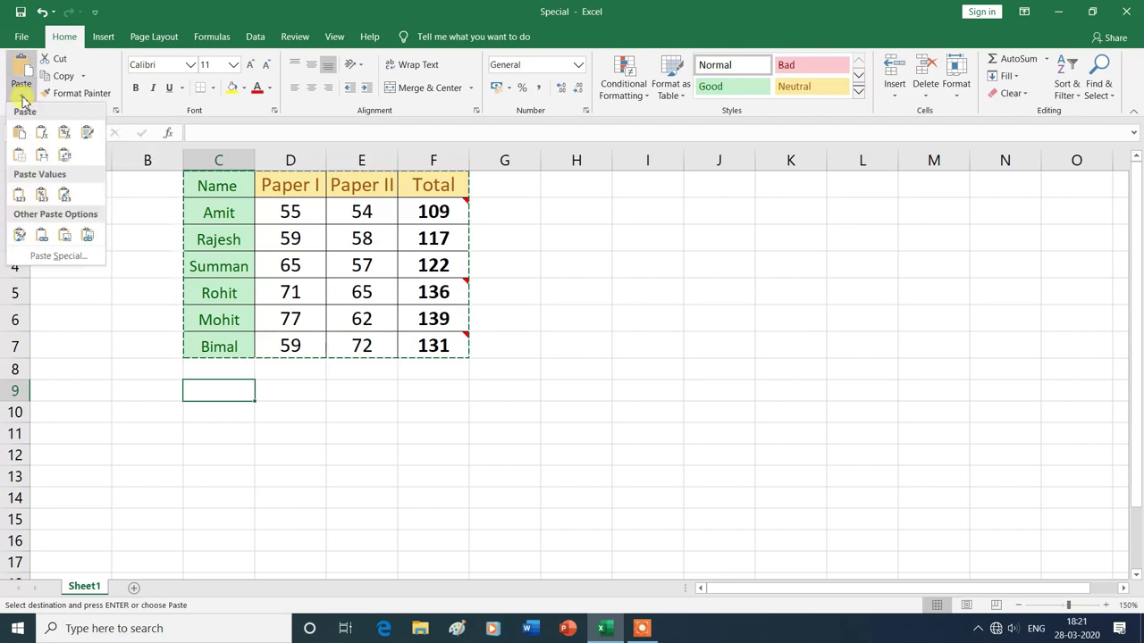
pyautogui.click(48, 259)
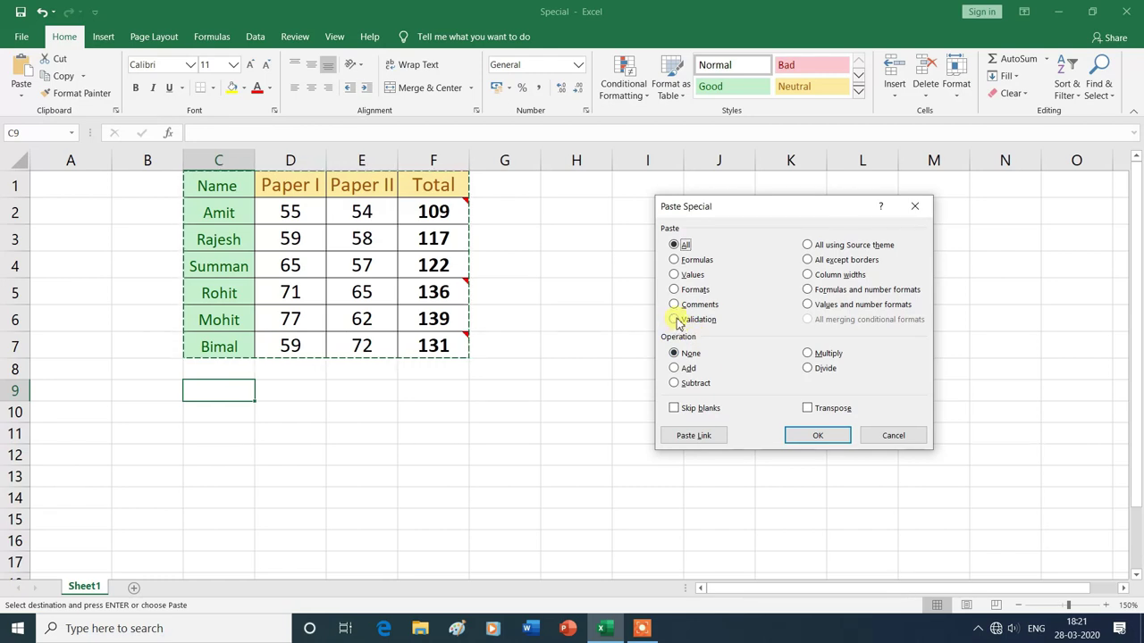
pyautogui.click(674, 320)
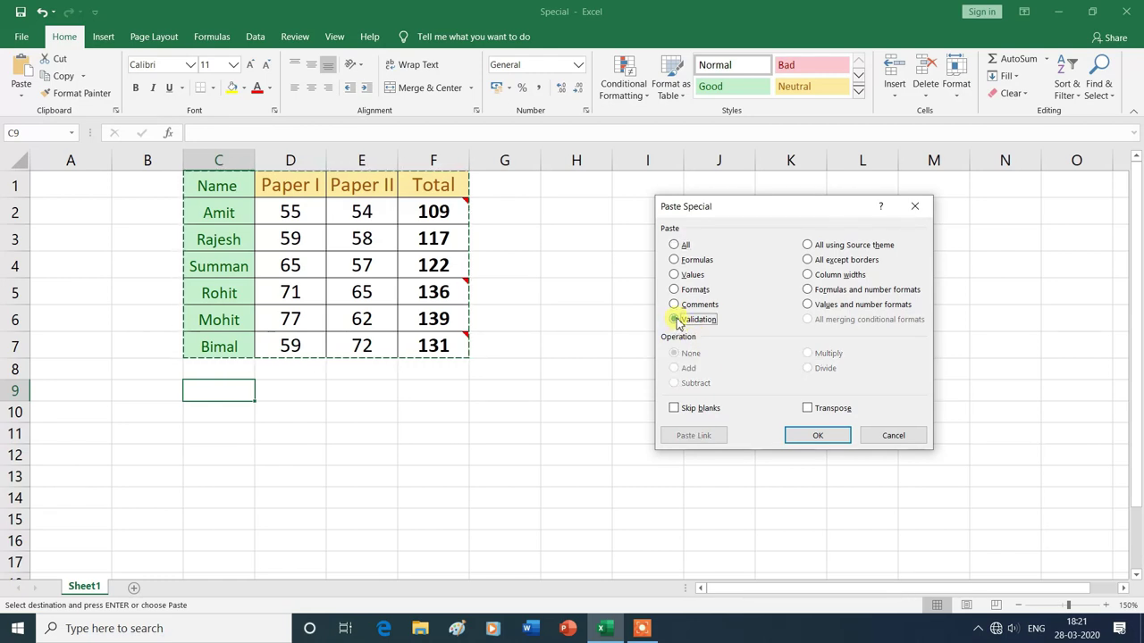
pyautogui.click(818, 436)
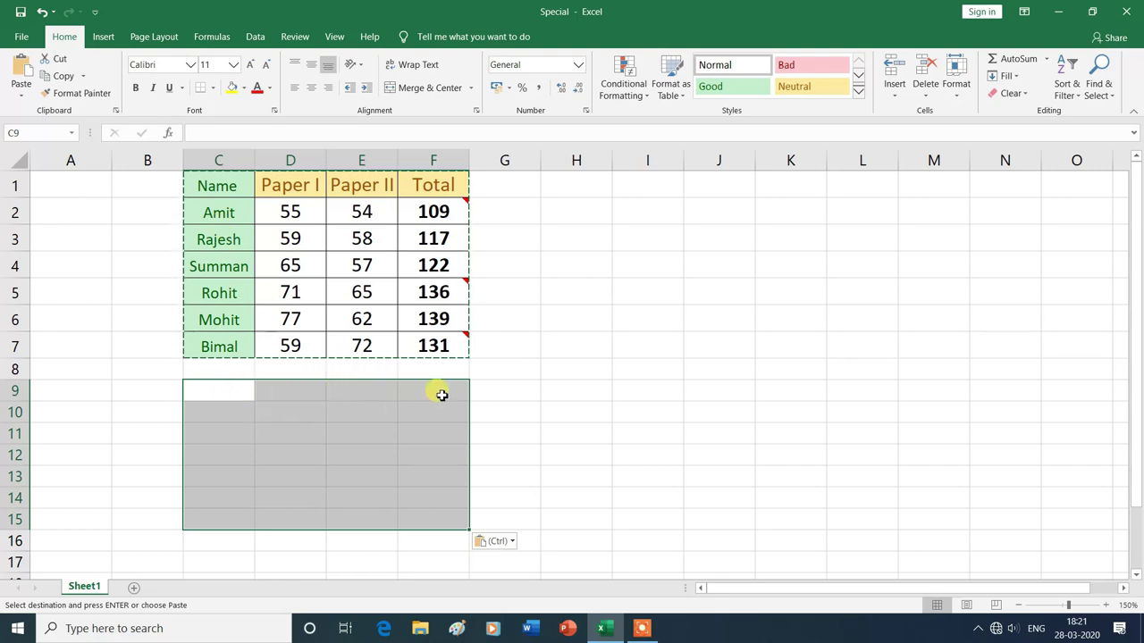
pyautogui.click(288, 412)
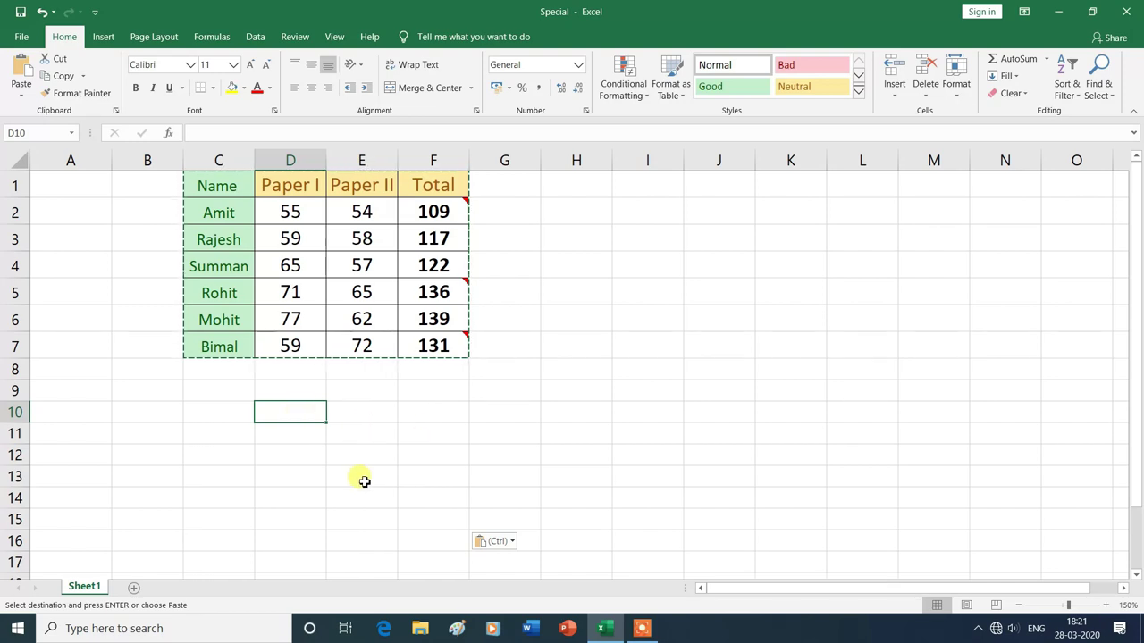
# Test D10: 35 is rejected by validation, then 45 is accepted.
pyautogui.write('35')
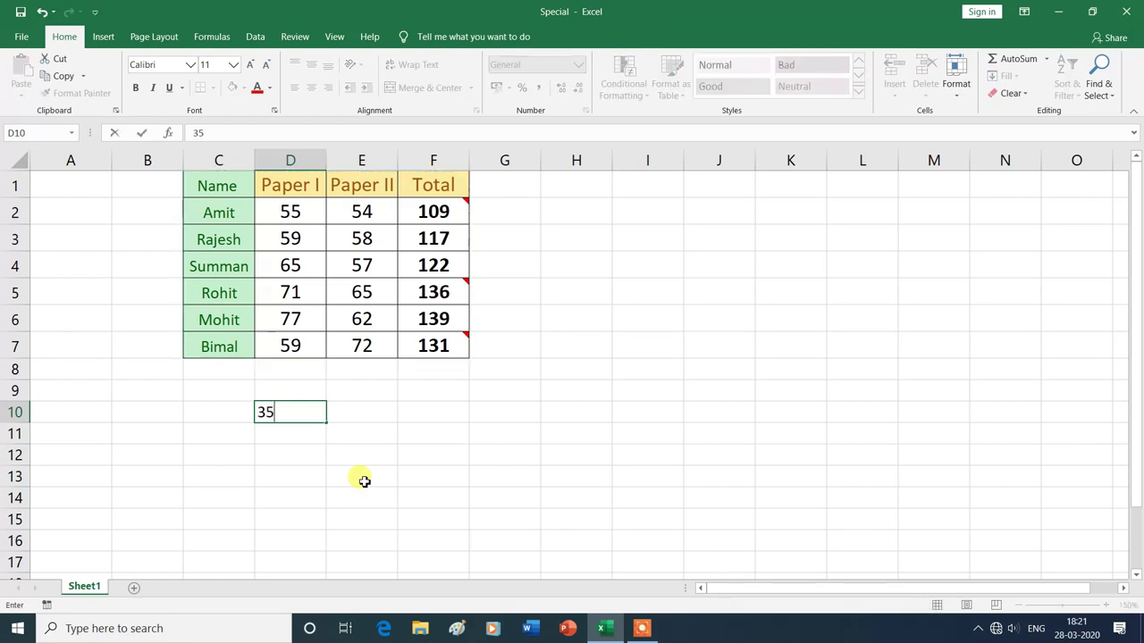
pyautogui.press('Return')
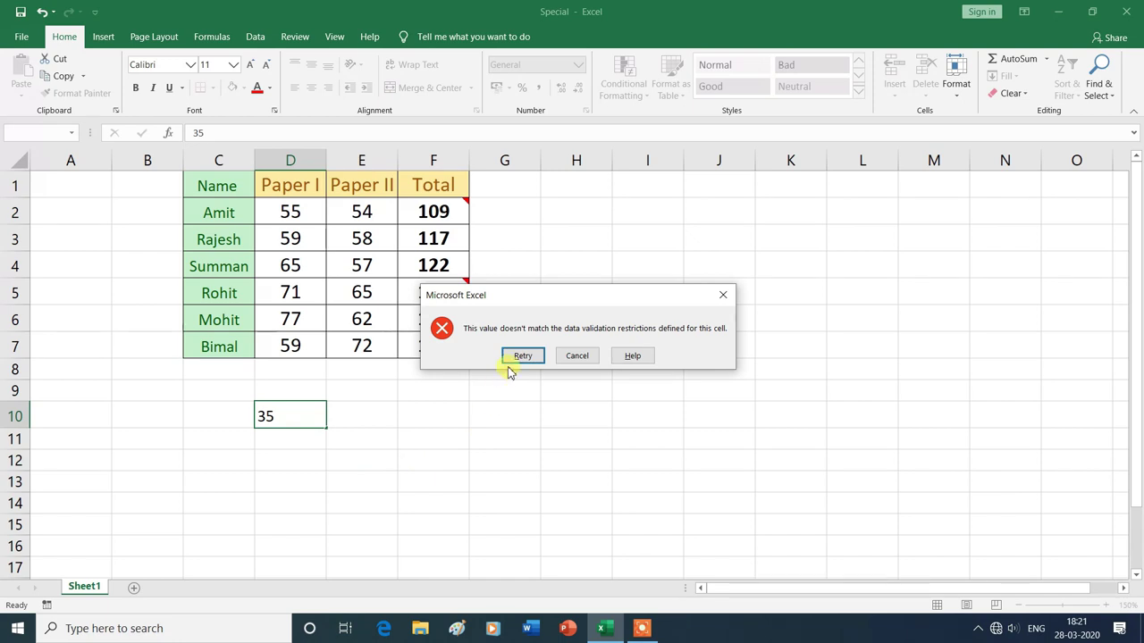
pyautogui.click(723, 295)
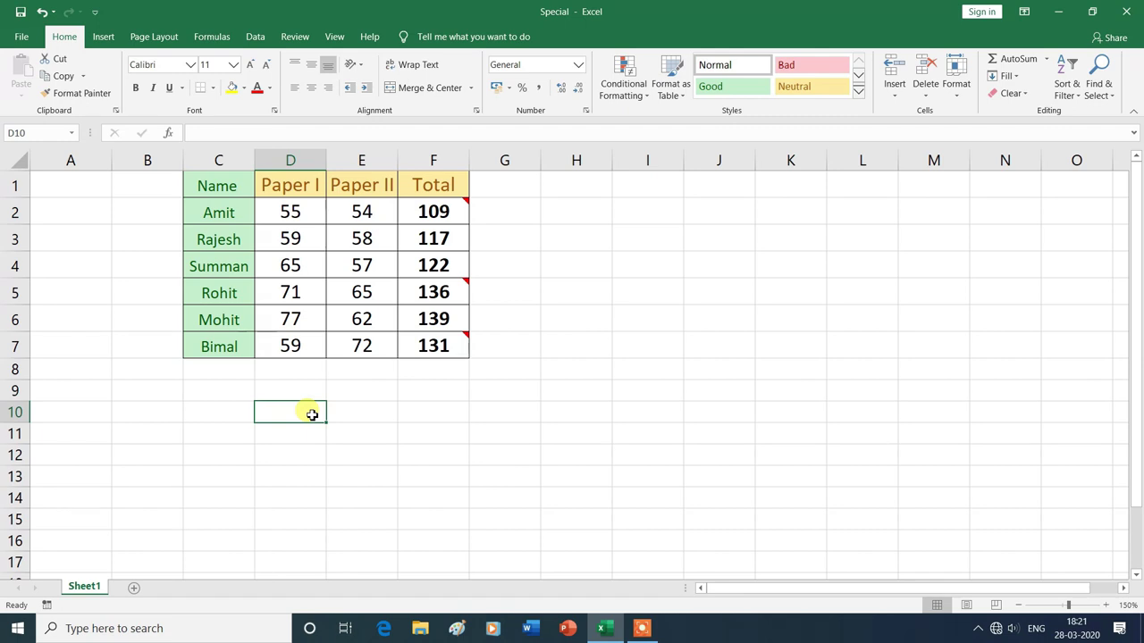
pyautogui.write('45')
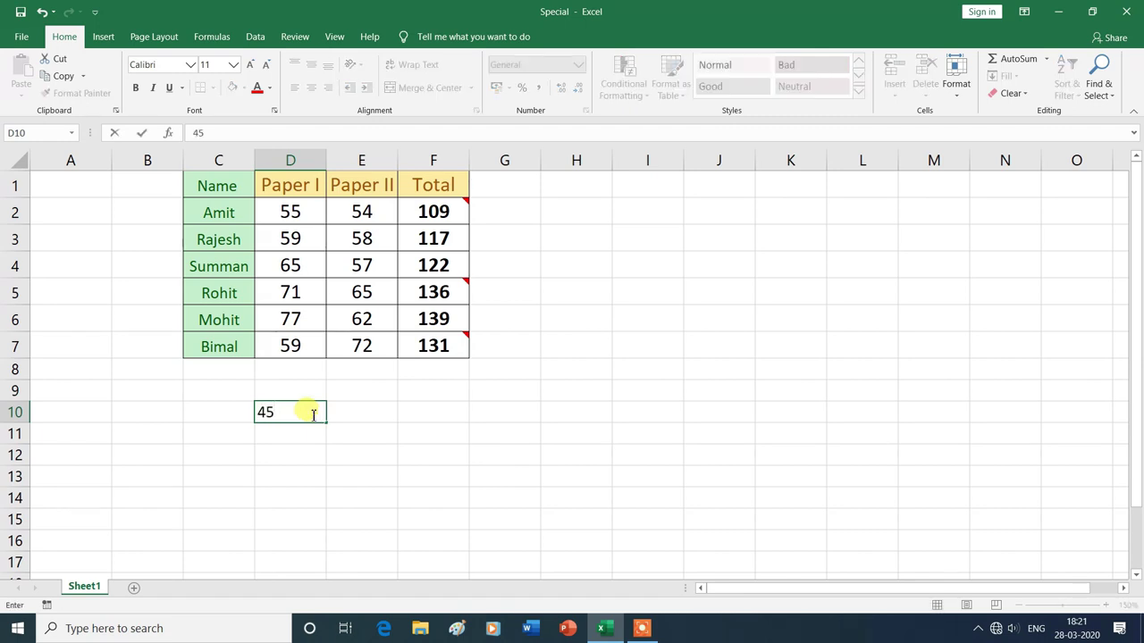
pyautogui.press('Return')
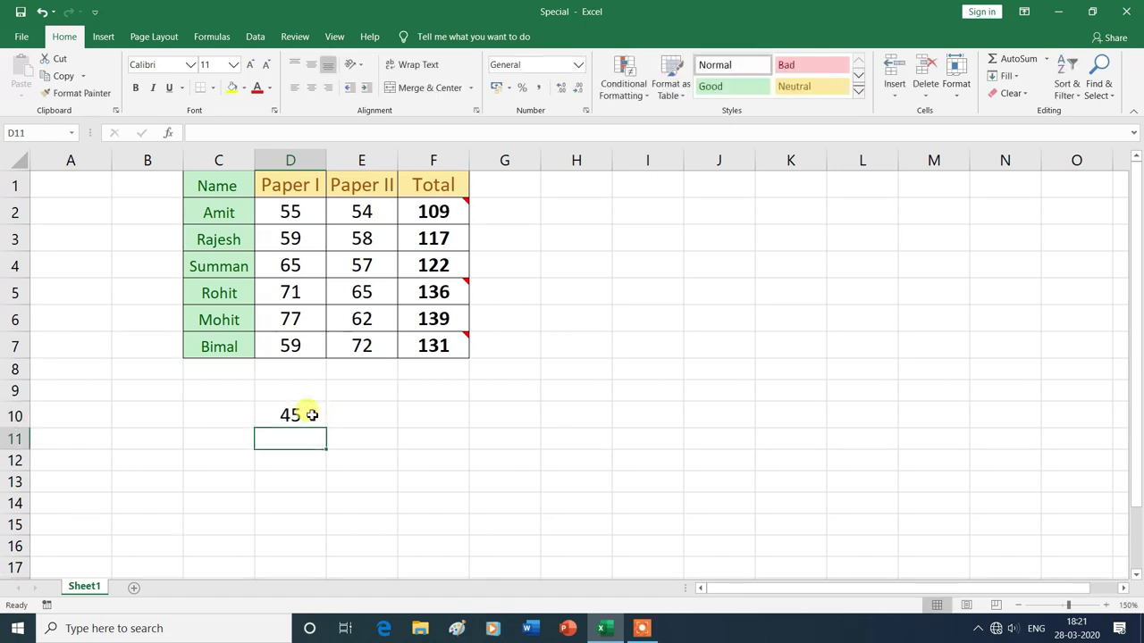
# Enter 95 in E10, triggering a data validation error.
pyautogui.click(355, 417)
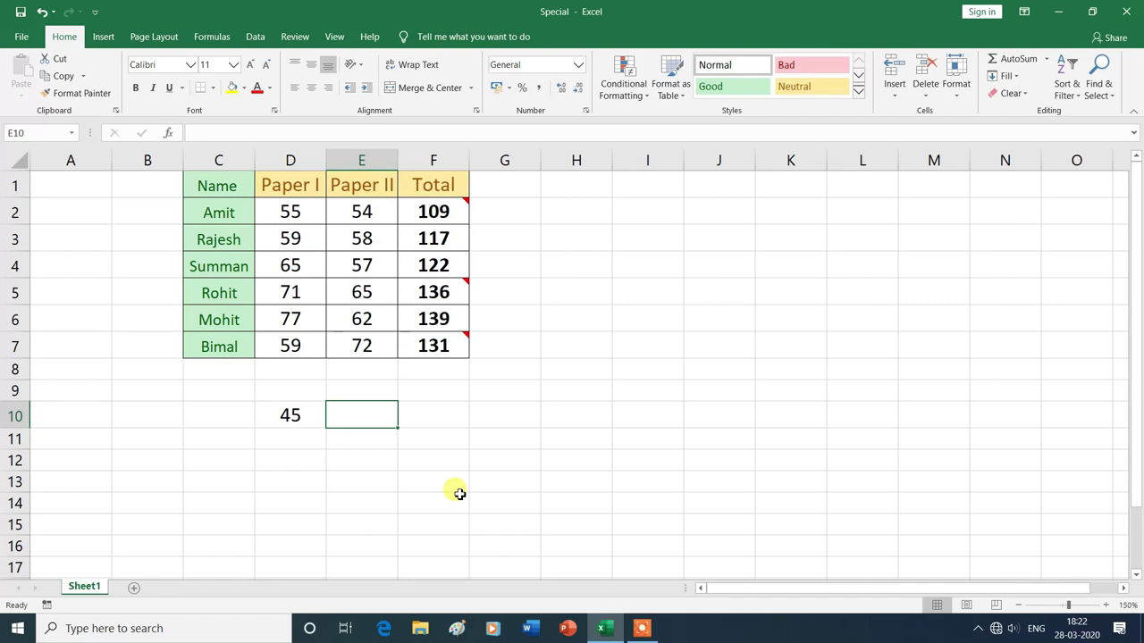
pyautogui.write('95')
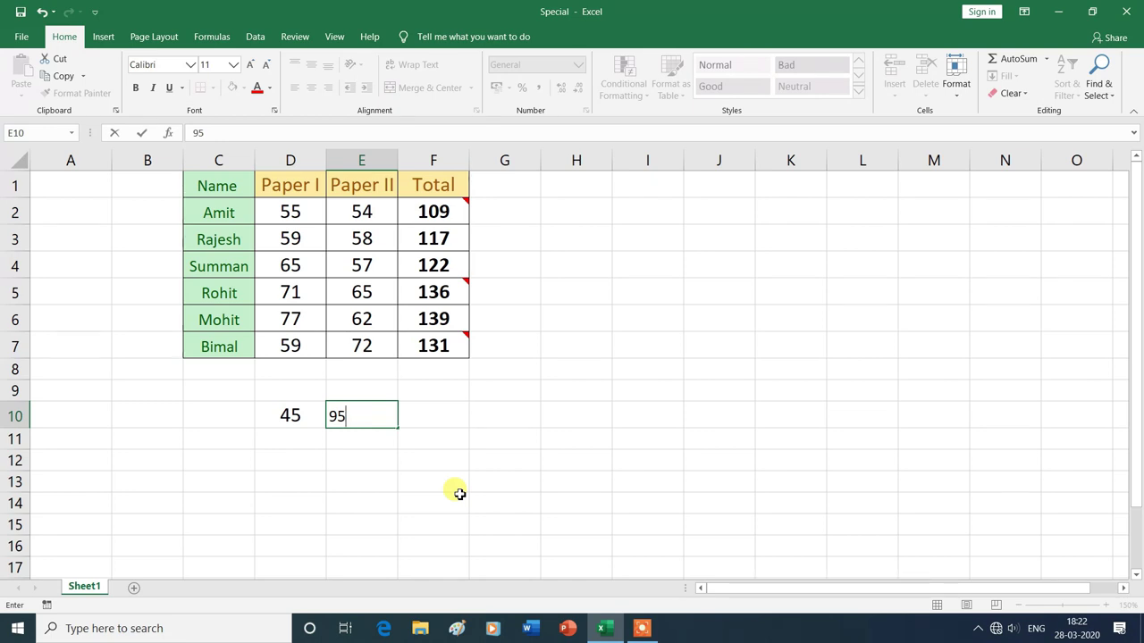
pyautogui.press('Return')
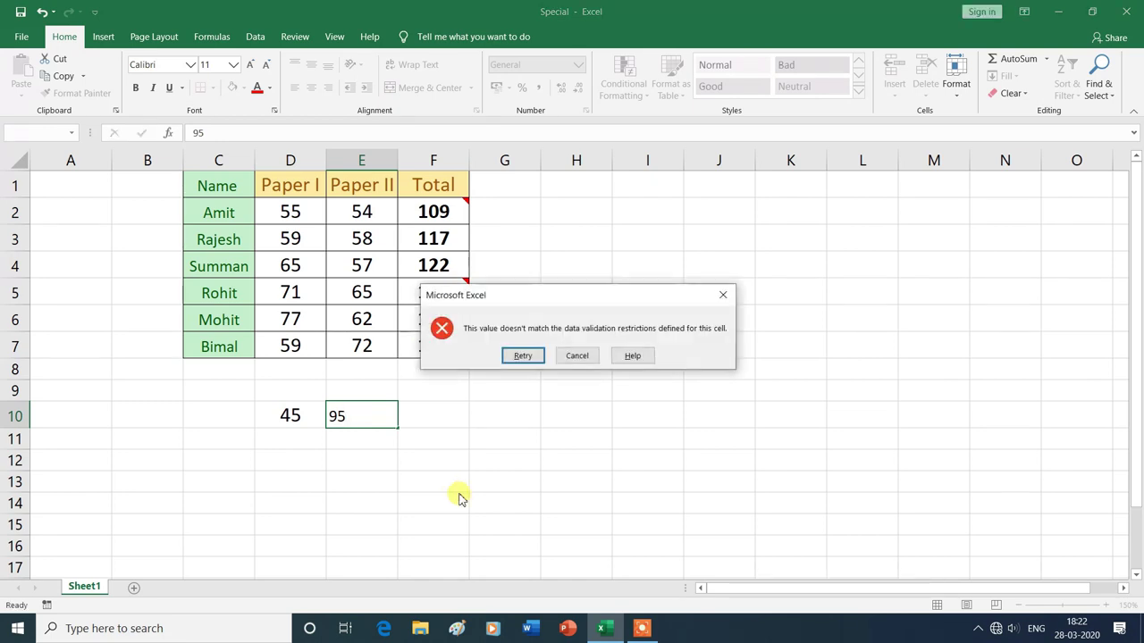
# Discard the rejected 95 and enter 79 in E10 instead.
pyautogui.click(726, 296)
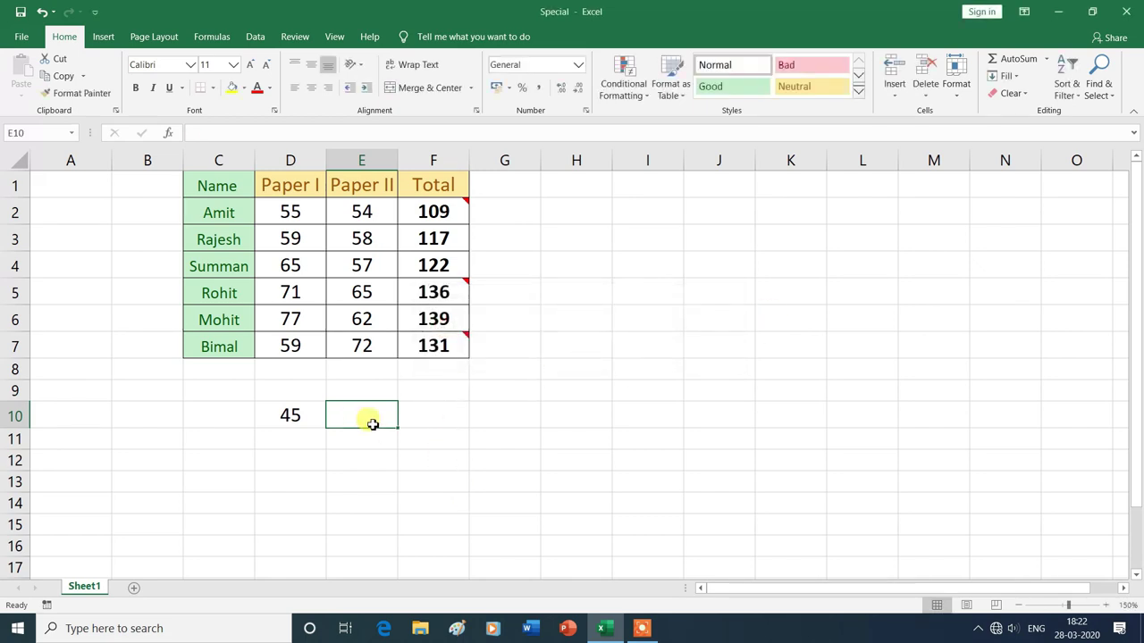
pyautogui.write('79')
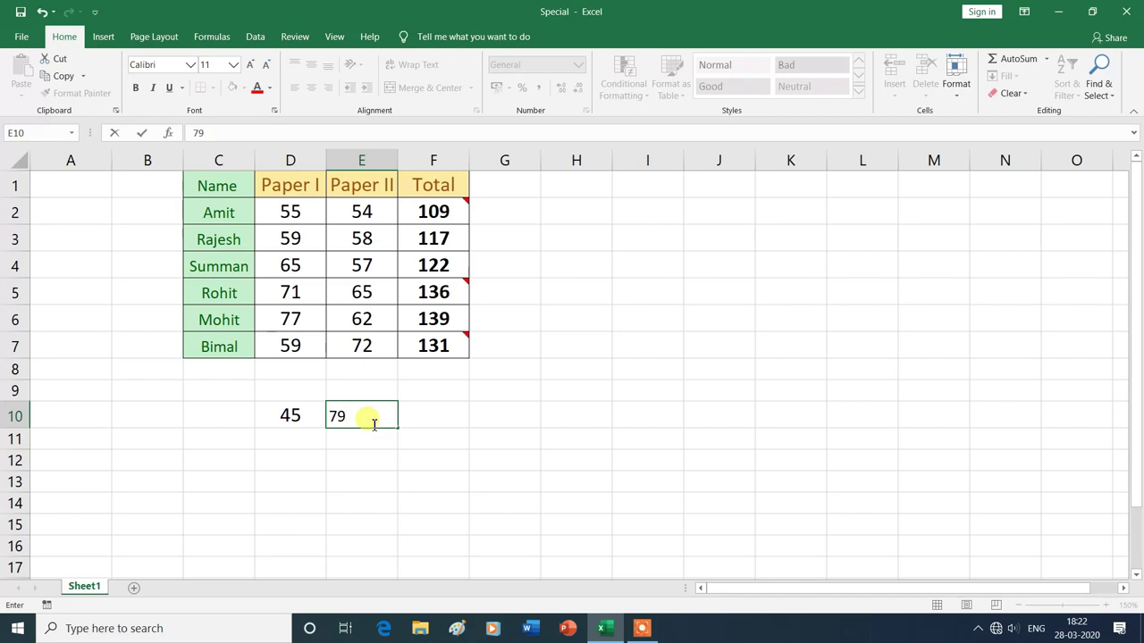
pyautogui.click(438, 415)
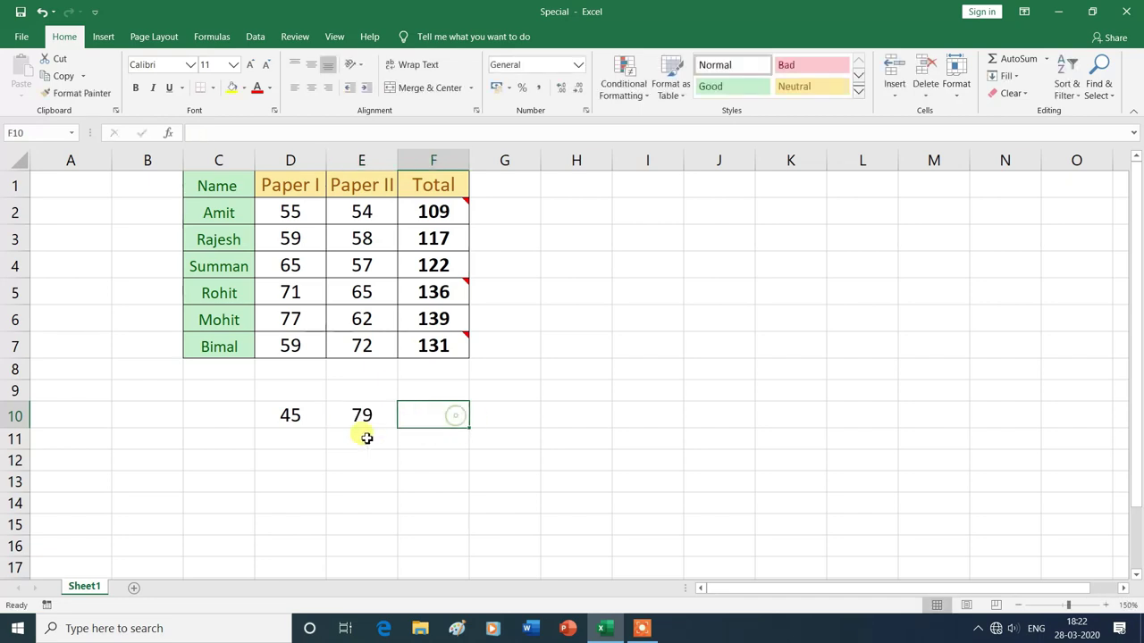
# Try 39 in D11, which is rejected, then enter 50.
pyautogui.click(287, 443)
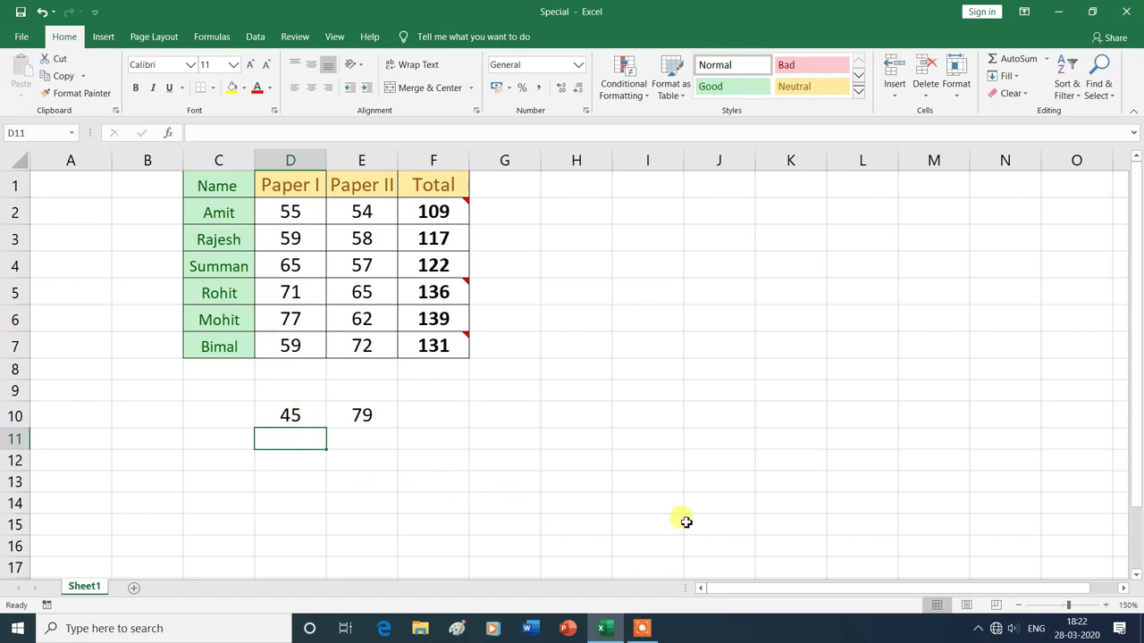
pyautogui.write('39')
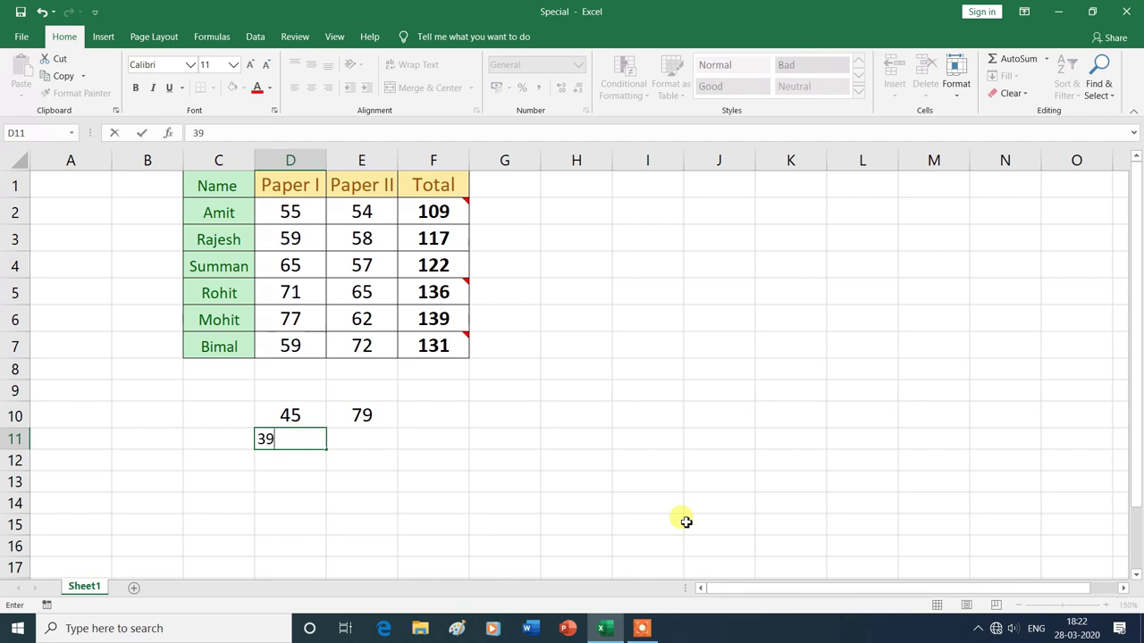
pyautogui.press('Return')
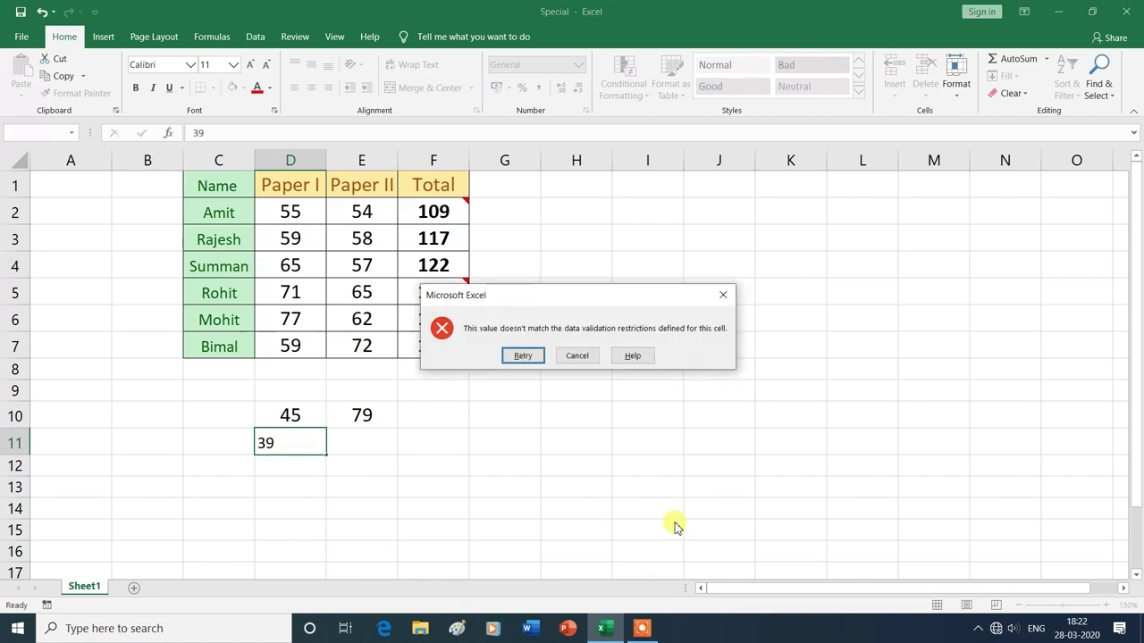
pyautogui.click(723, 294)
pyautogui.write('50')
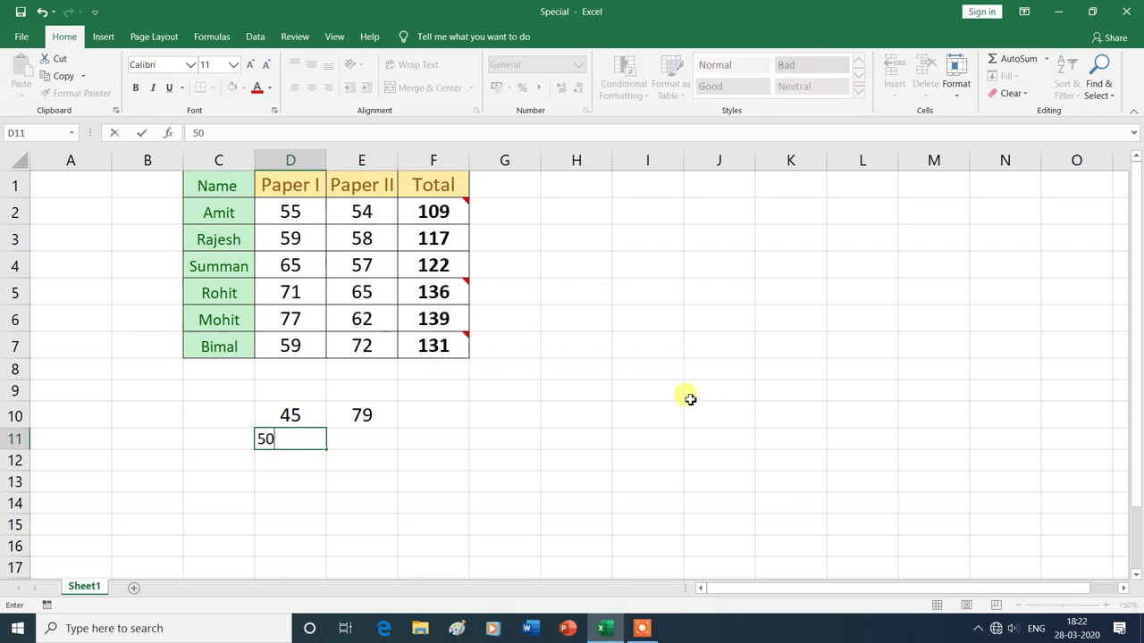
pyautogui.click(503, 439)
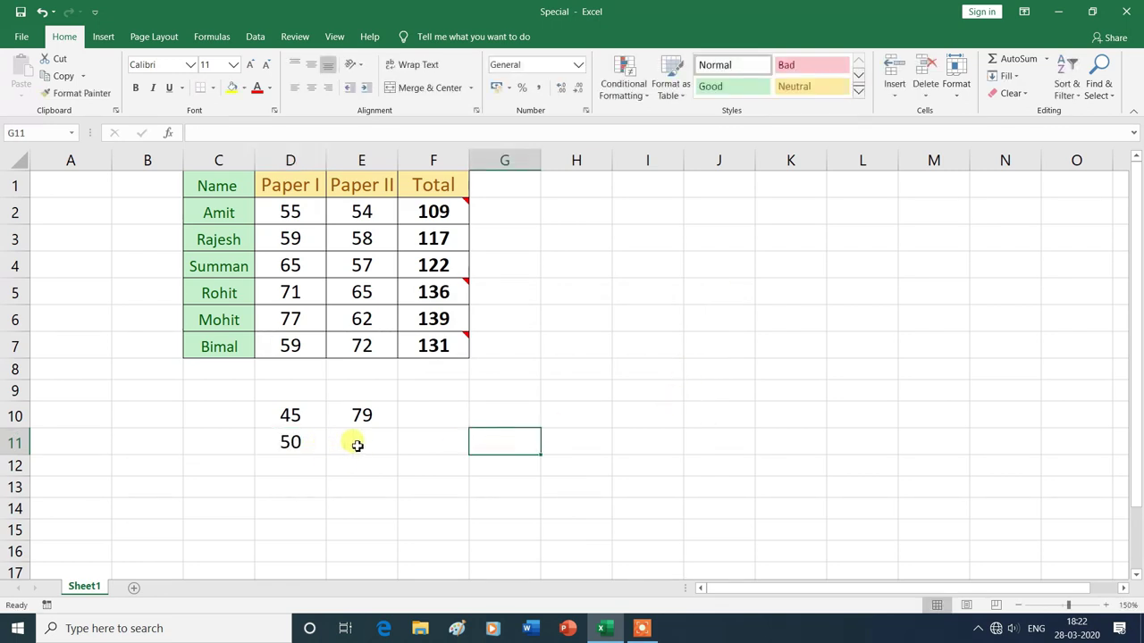
# Try 101 in E11, which is rejected, then enter 75.
pyautogui.click(356, 445)
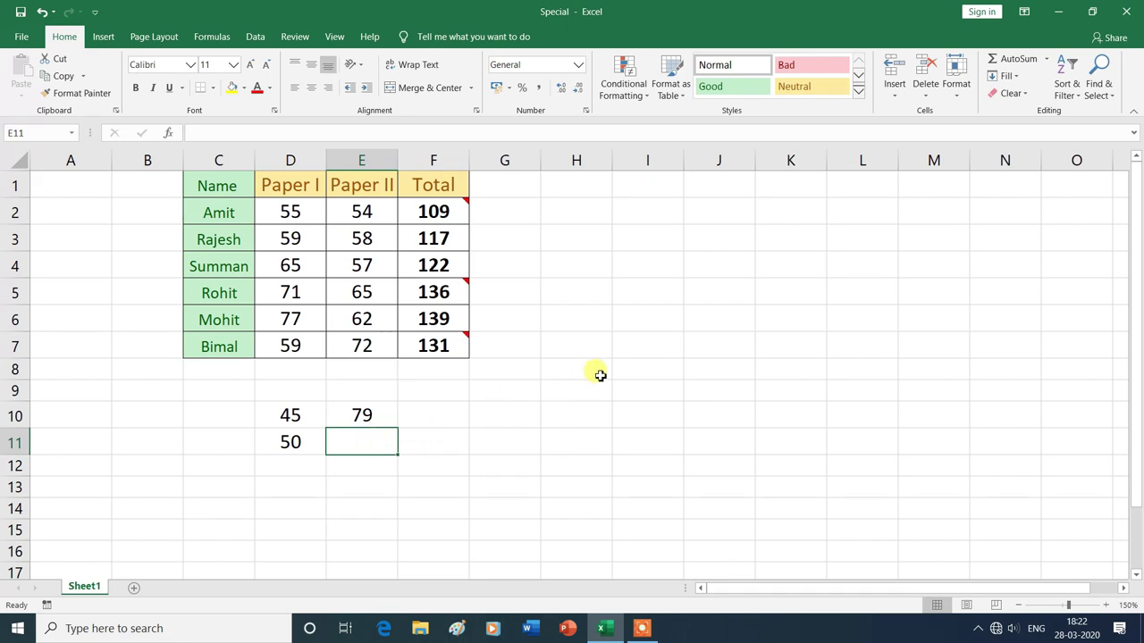
pyautogui.write('101')
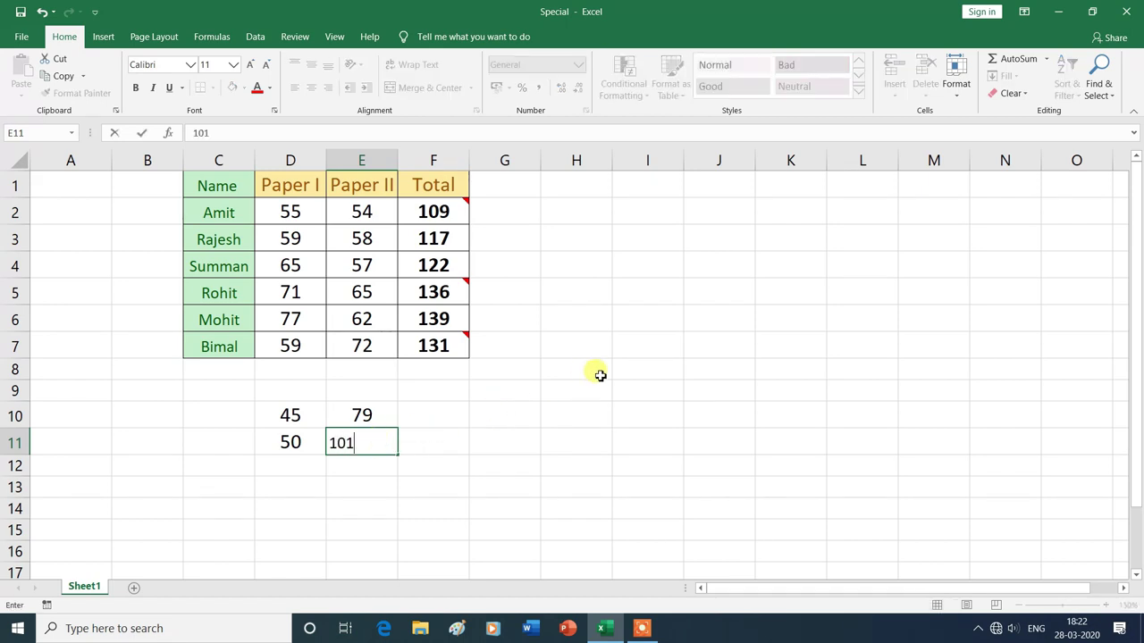
pyautogui.click(598, 376)
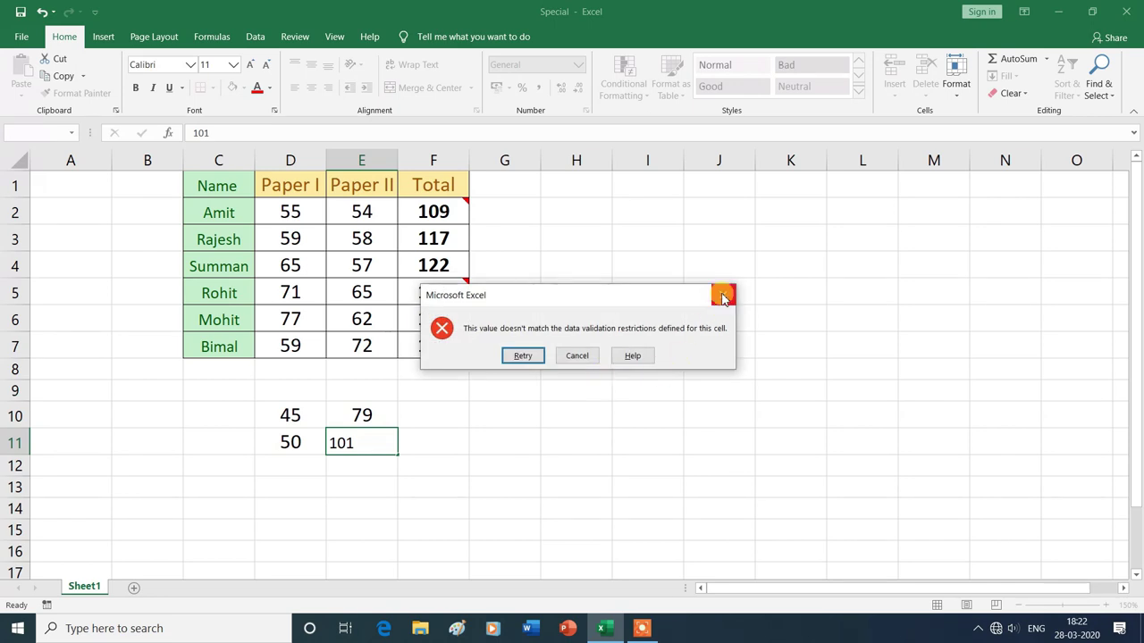
pyautogui.click(723, 295)
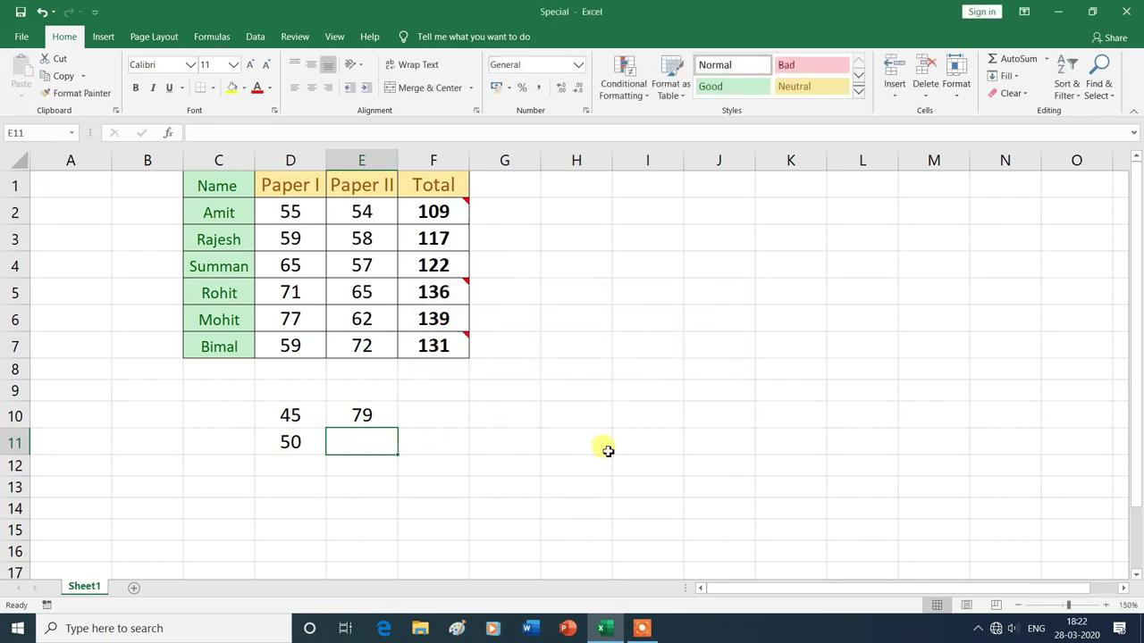
pyautogui.write('75')
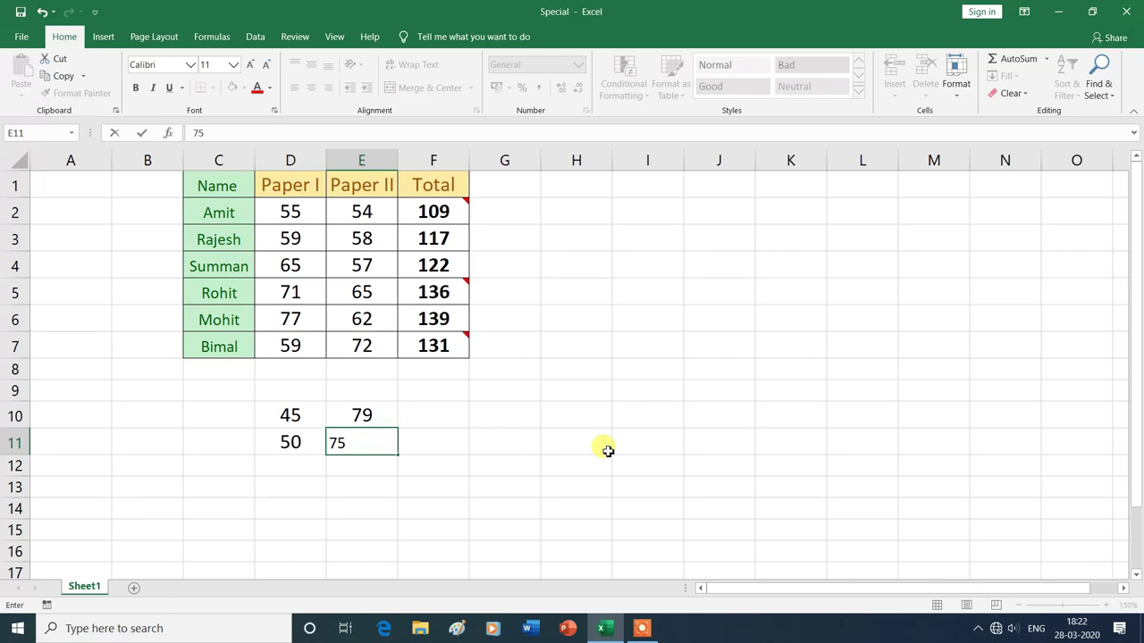
pyautogui.click(607, 451)
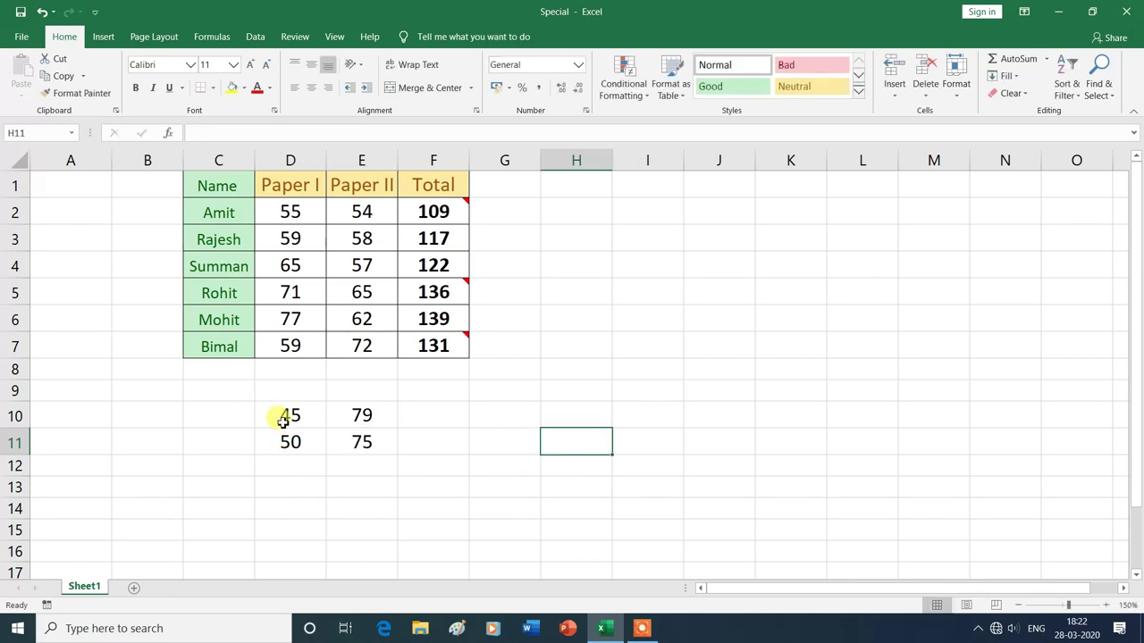